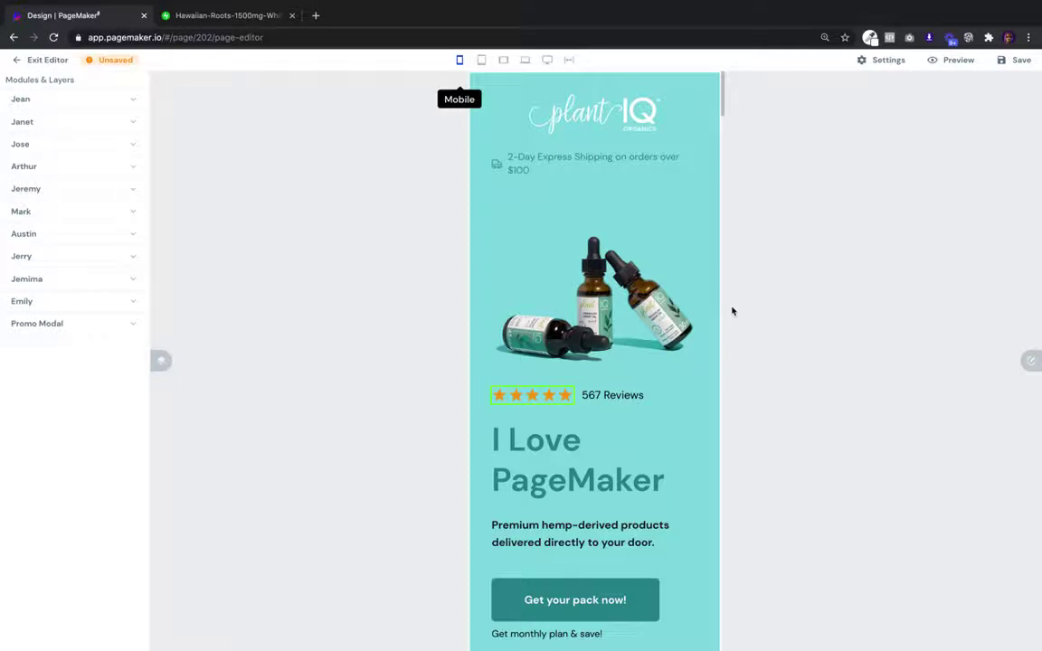
# - Scroll up and down through the hemp-oil landing page's mobile layout to review it
pyautogui.scroll(-10, 732, 311)
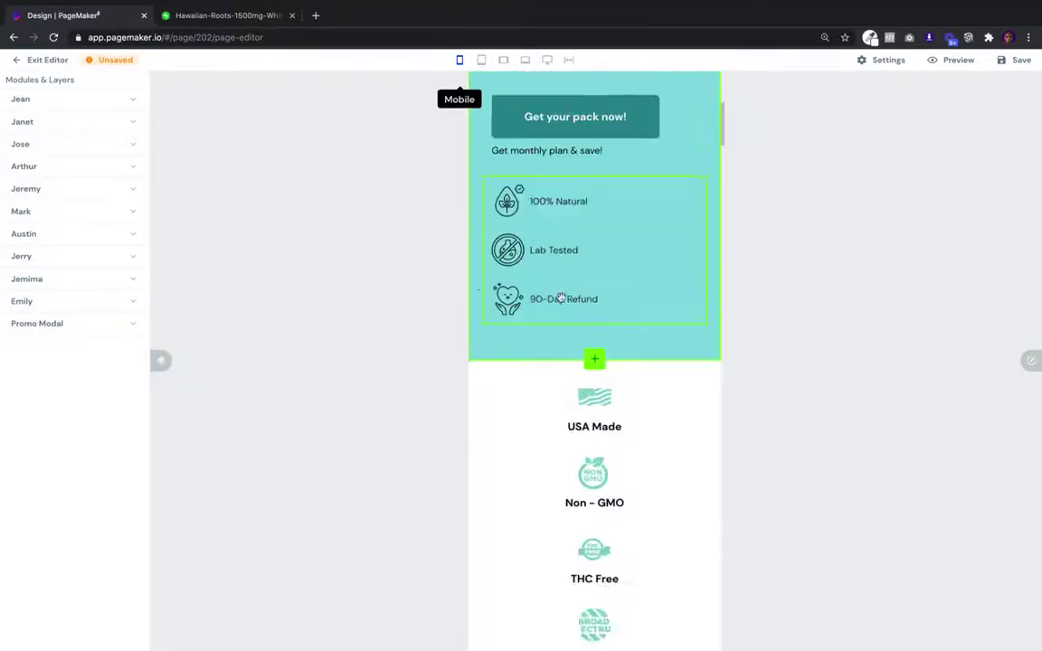
pyautogui.scroll(-10, 560, 297)
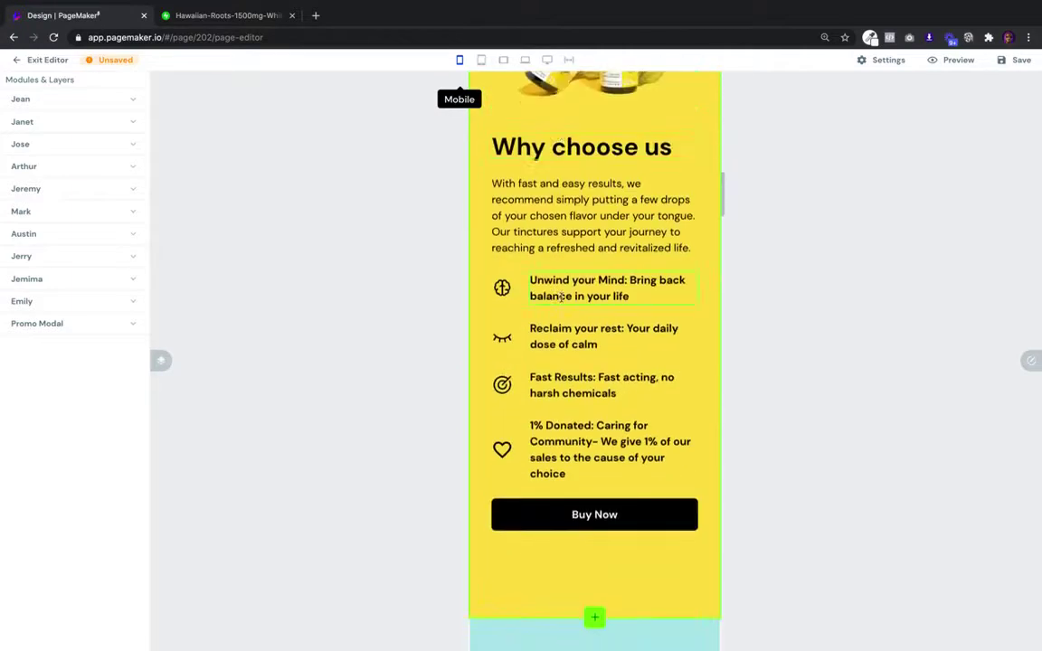
pyautogui.scroll(-2, 560, 297)
pyautogui.scroll(12, 561, 298)
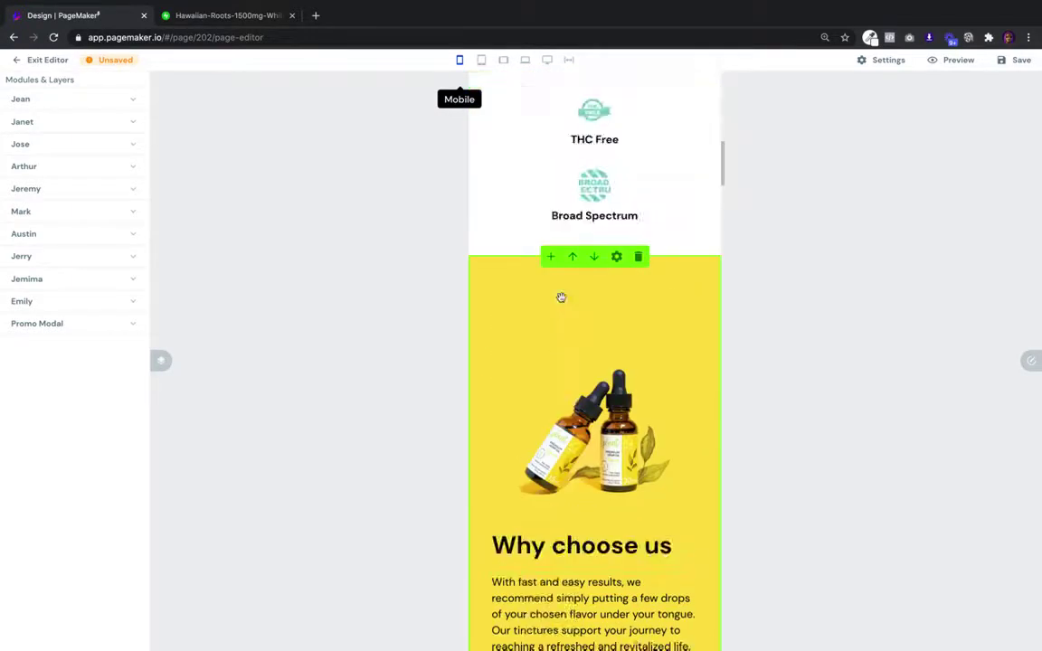
pyautogui.scroll(3, 561, 298)
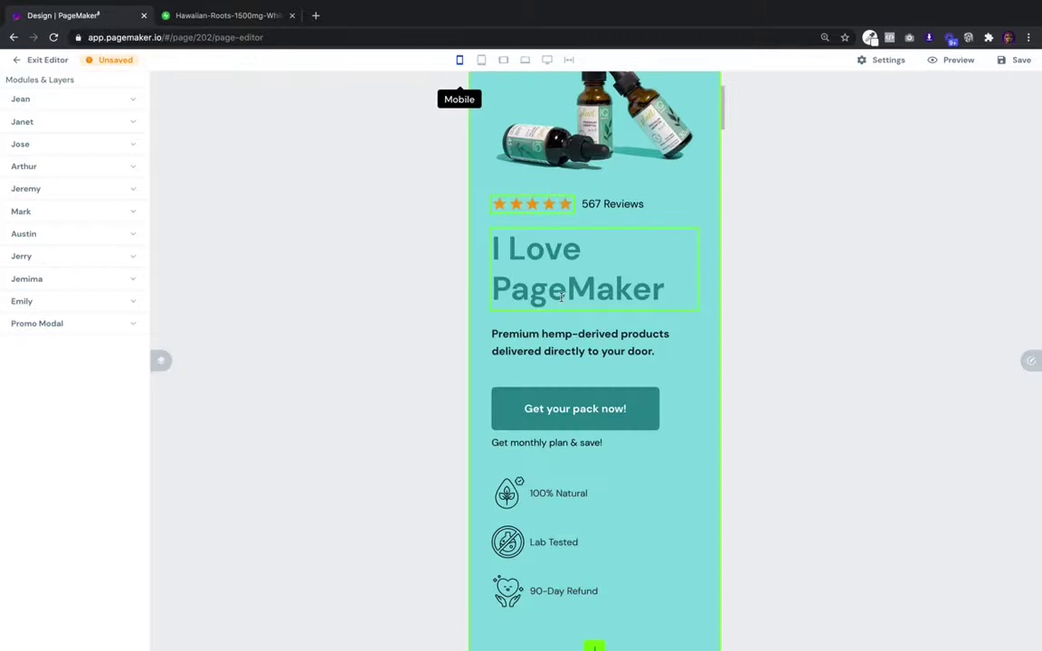
pyautogui.scroll(3, 613, 127)
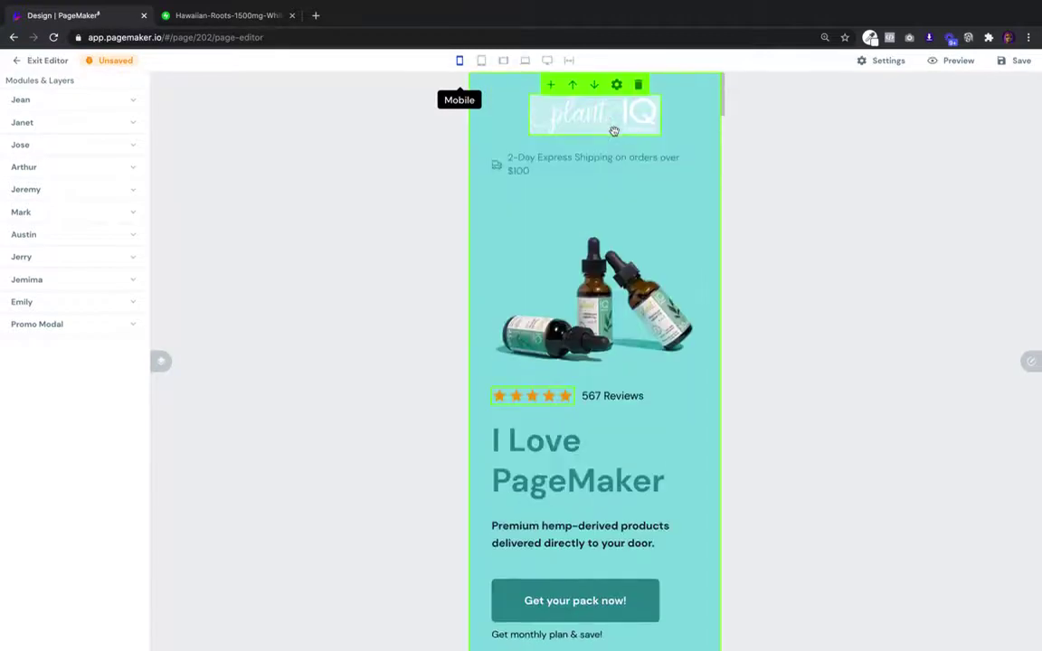
pyautogui.scroll(-20, 613, 130)
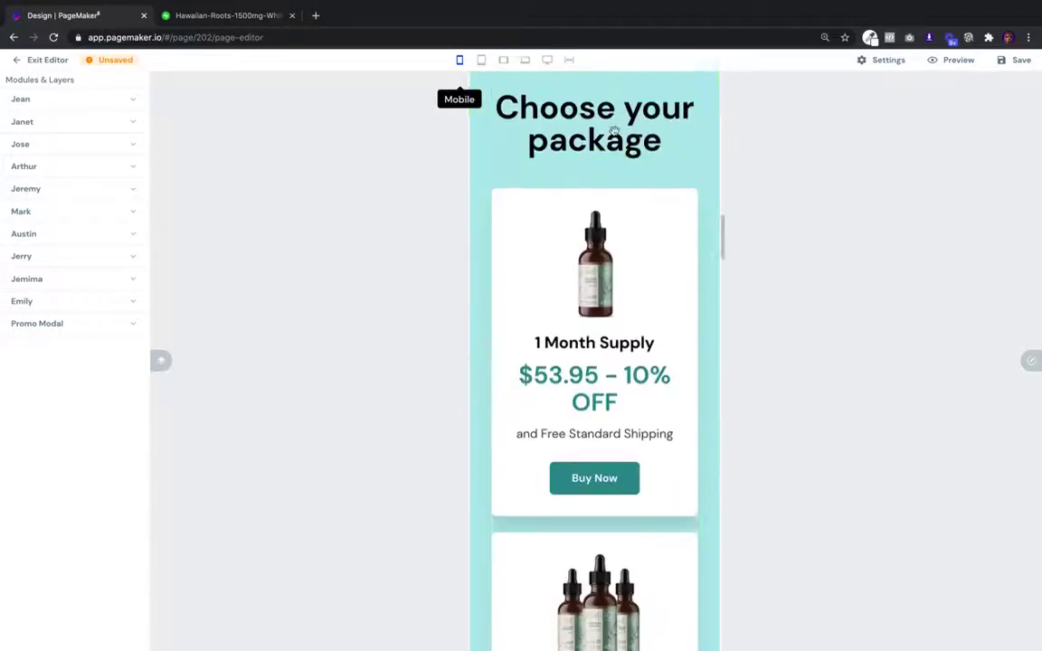
pyautogui.scroll(-10, 613, 130)
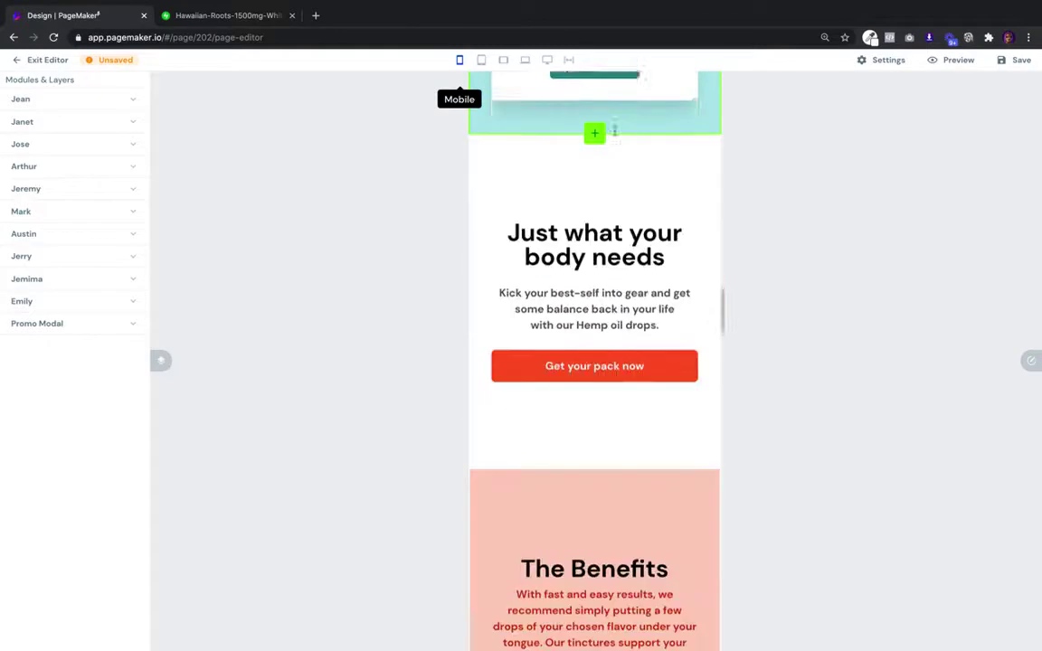
pyautogui.scroll(-5, 613, 131)
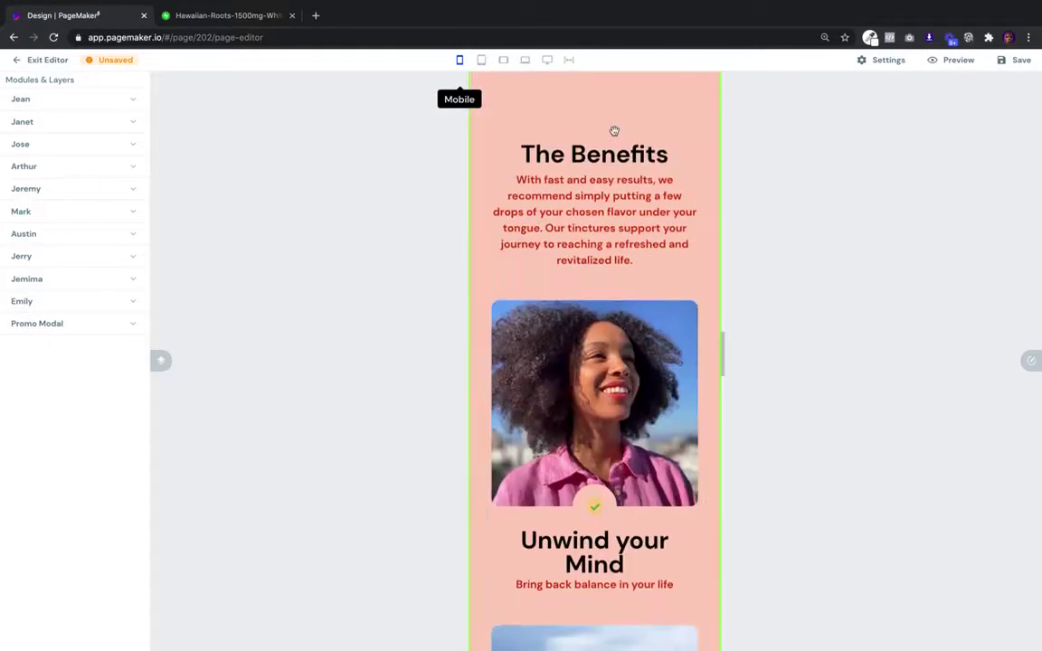
pyautogui.scroll(15, 612, 125)
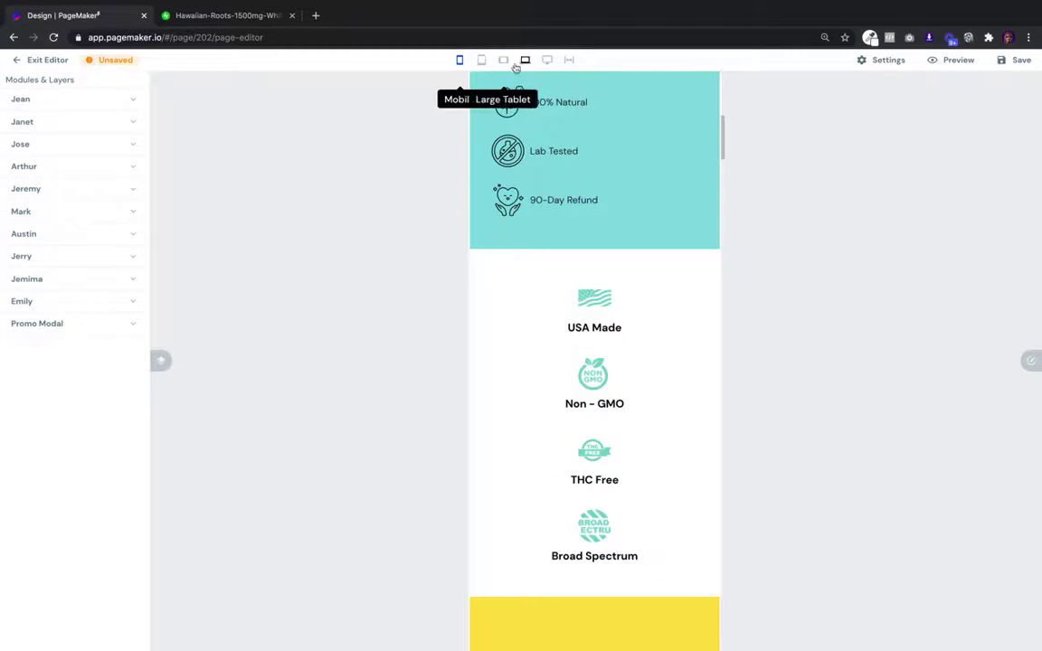
# - Switch the editor to the Desktop layout and scroll back up to the hero section
pyautogui.click(546, 60)
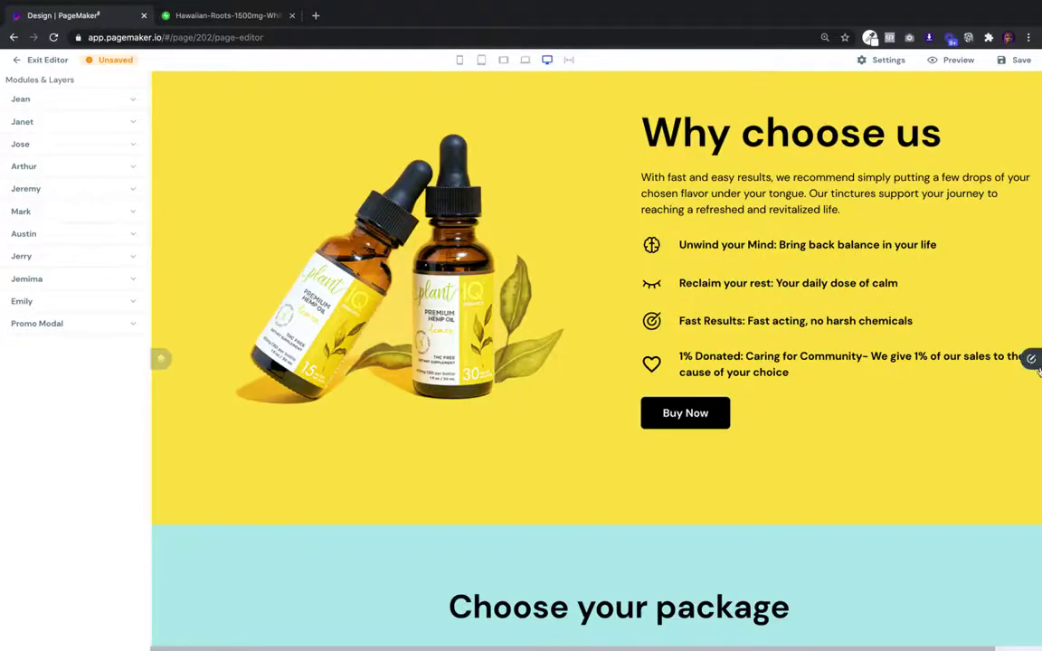
pyautogui.scroll(6, 924, 367)
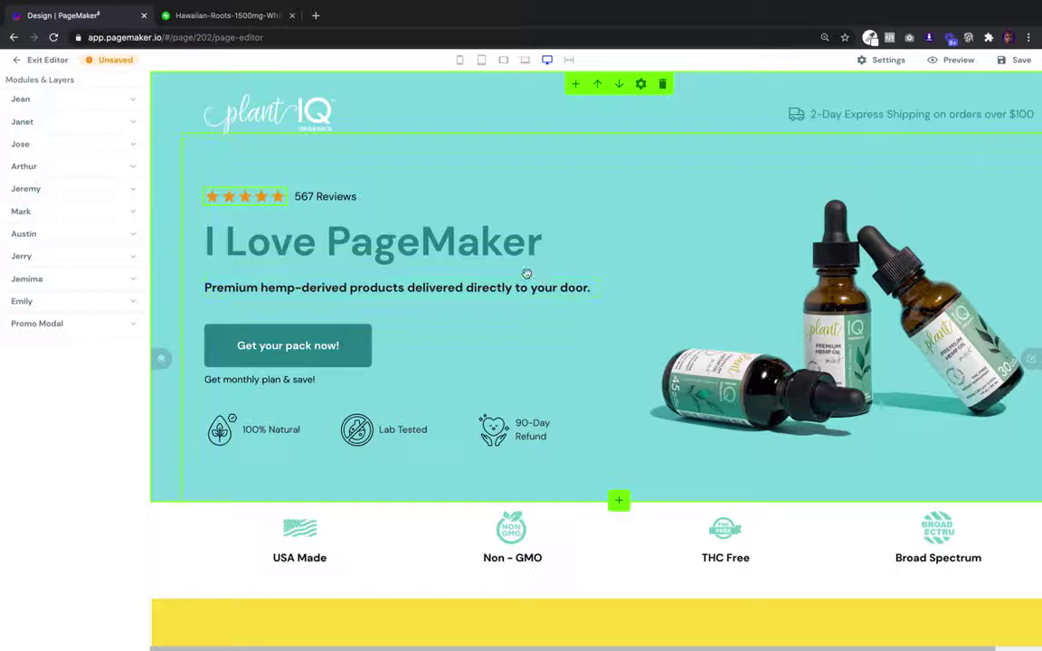
# - Replace the 'I Love PageMaker' heading text with 'Hello Person' and show its styling settings
pyautogui.tripleClick(482, 248)
pyautogui.write('Hell')
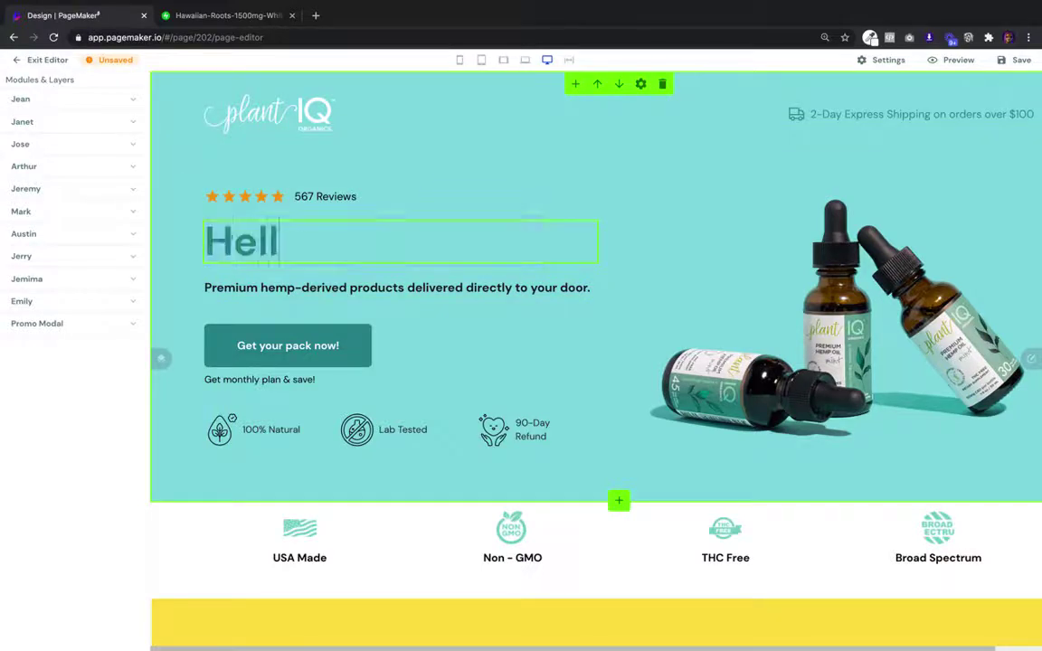
pyautogui.write('o Person')
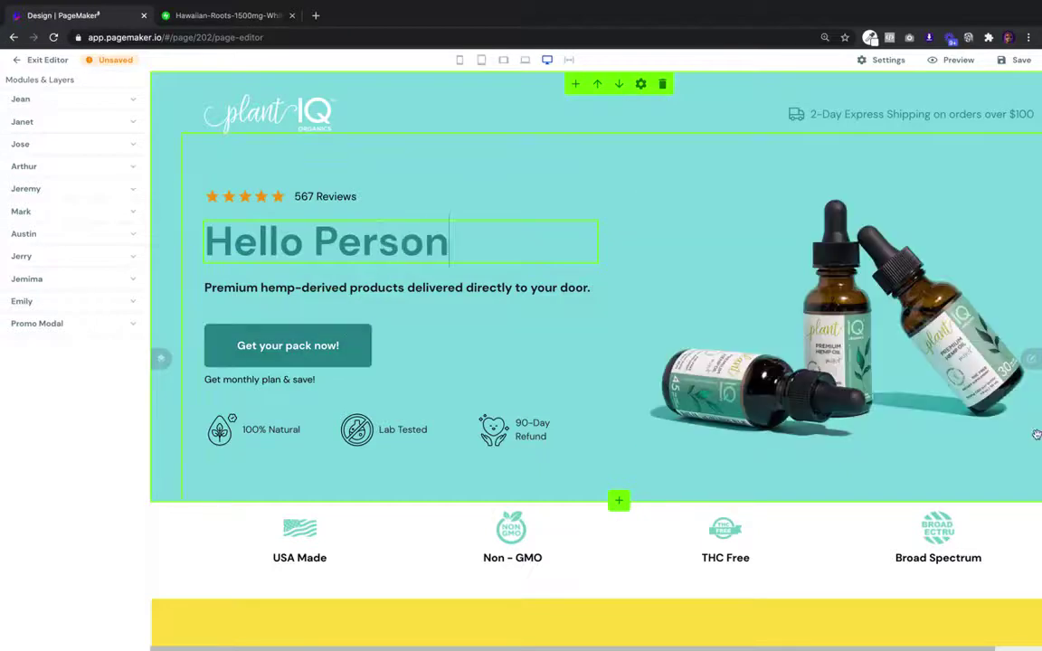
pyautogui.click(1030, 359)
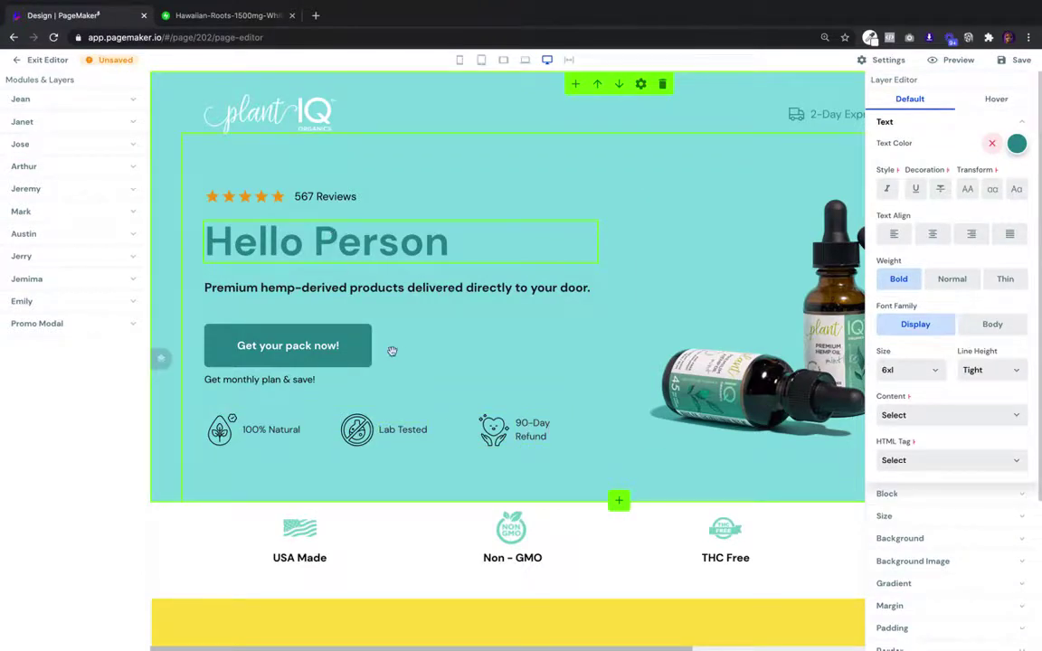
# - Give the 'Get your pack now!' button a purple background, then select the hero product image
pyautogui.click(344, 345)
pyautogui.click(296, 354)
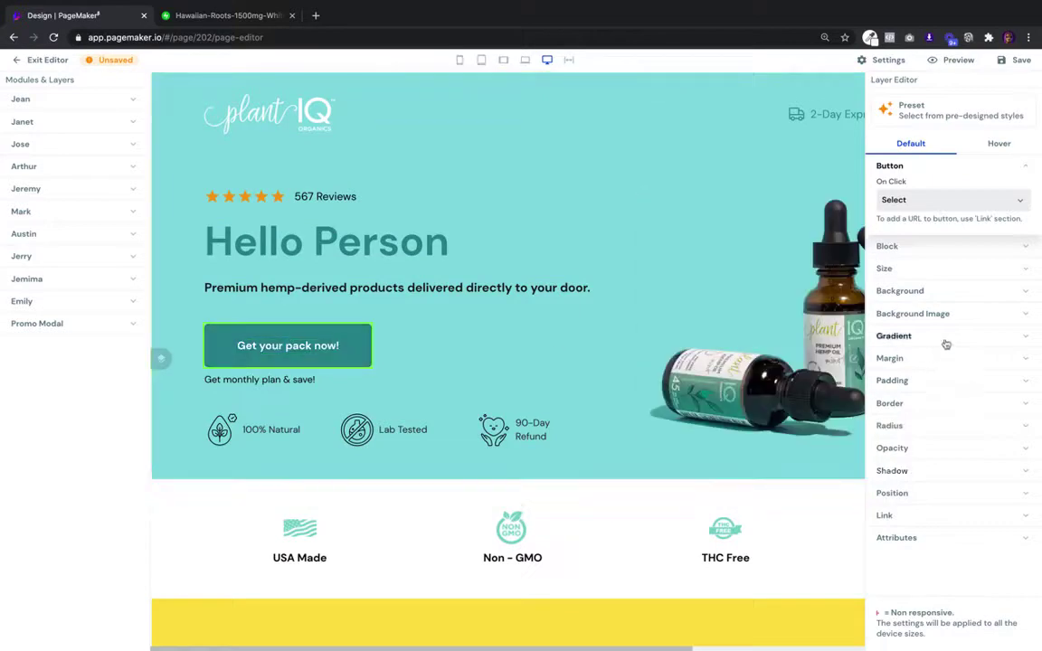
pyautogui.click(931, 293)
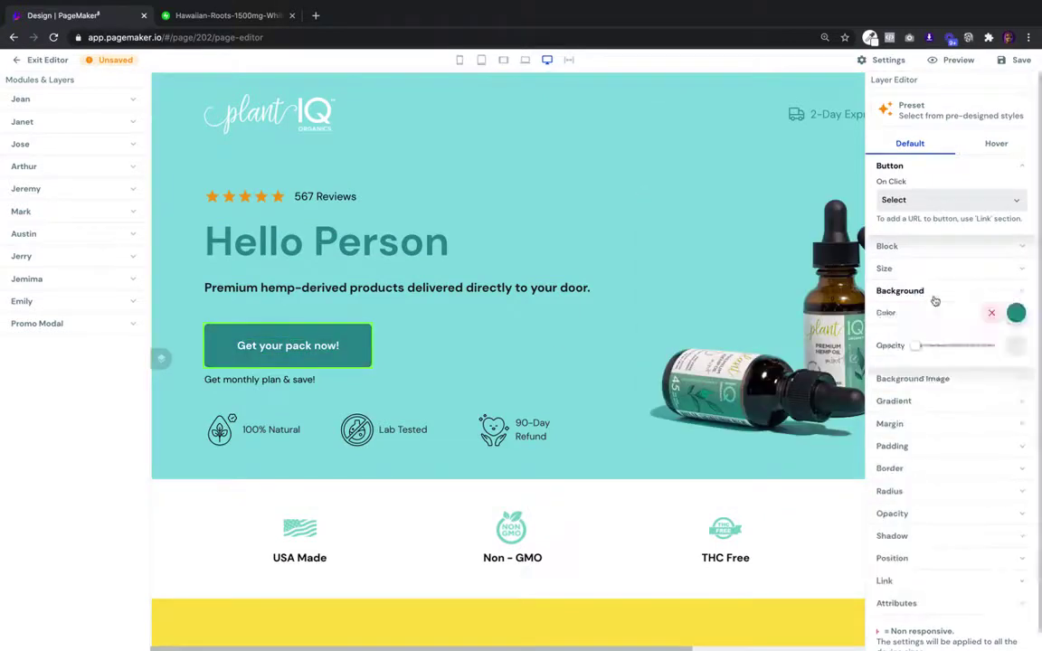
pyautogui.click(1015, 312)
pyautogui.click(971, 339)
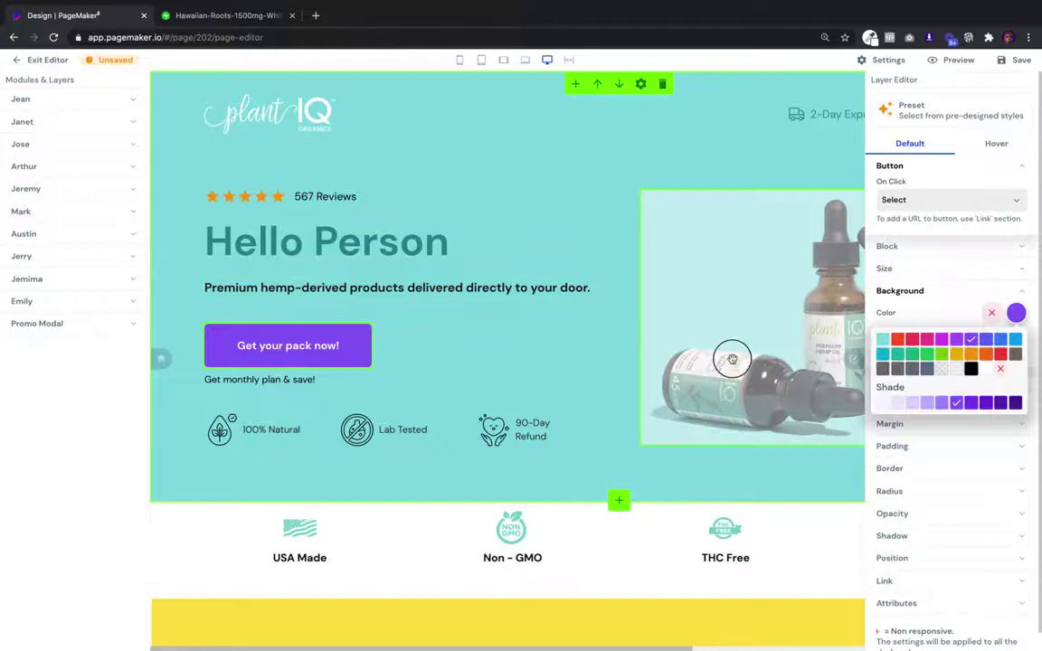
pyautogui.click(784, 289)
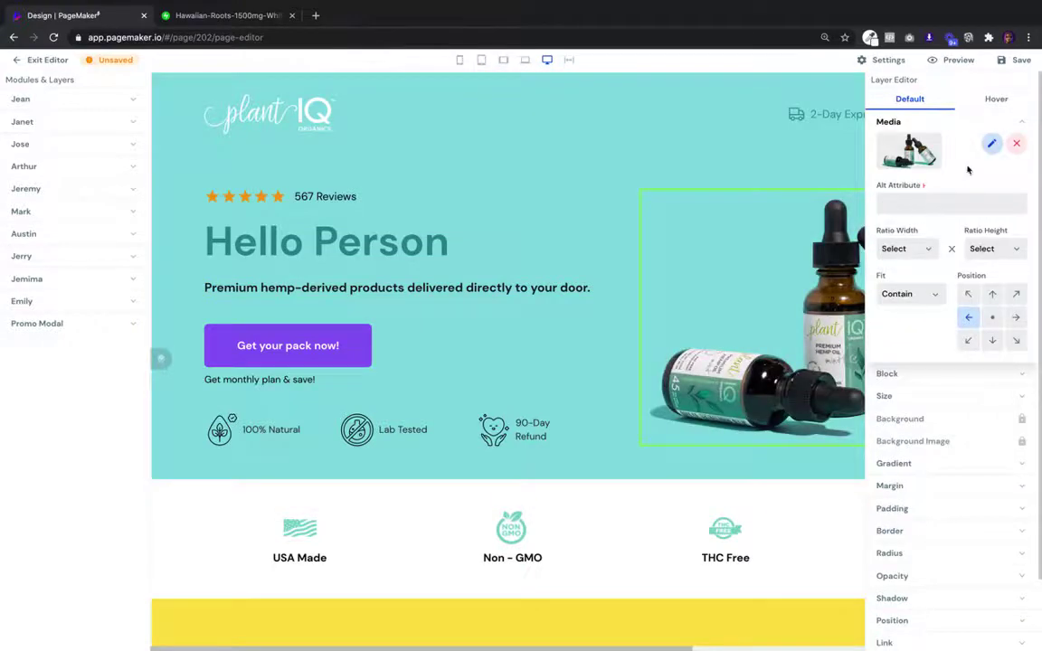
# - Replace the hero image with the aloha hemp three-bottle photo, inserted from its copied image URL
pyautogui.click(991, 144)
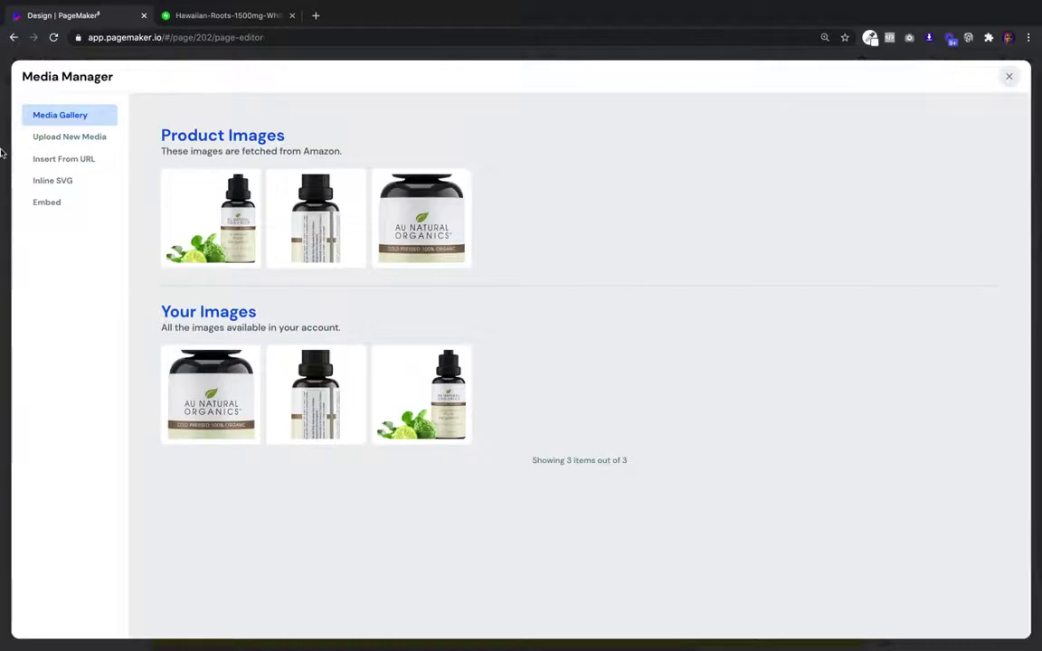
pyautogui.click(68, 179)
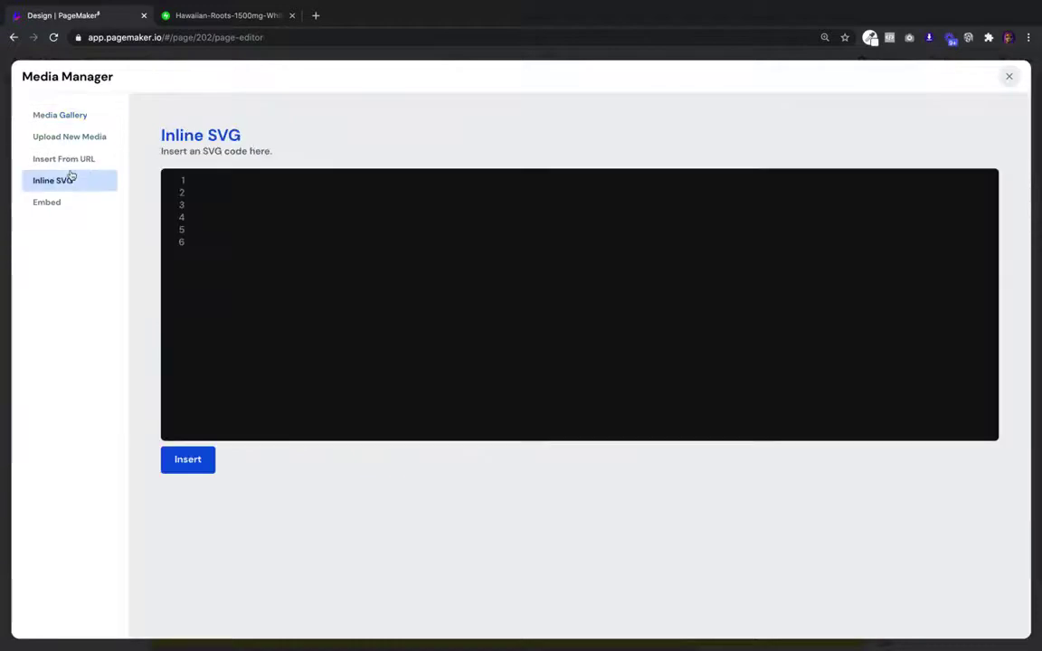
pyautogui.click(72, 161)
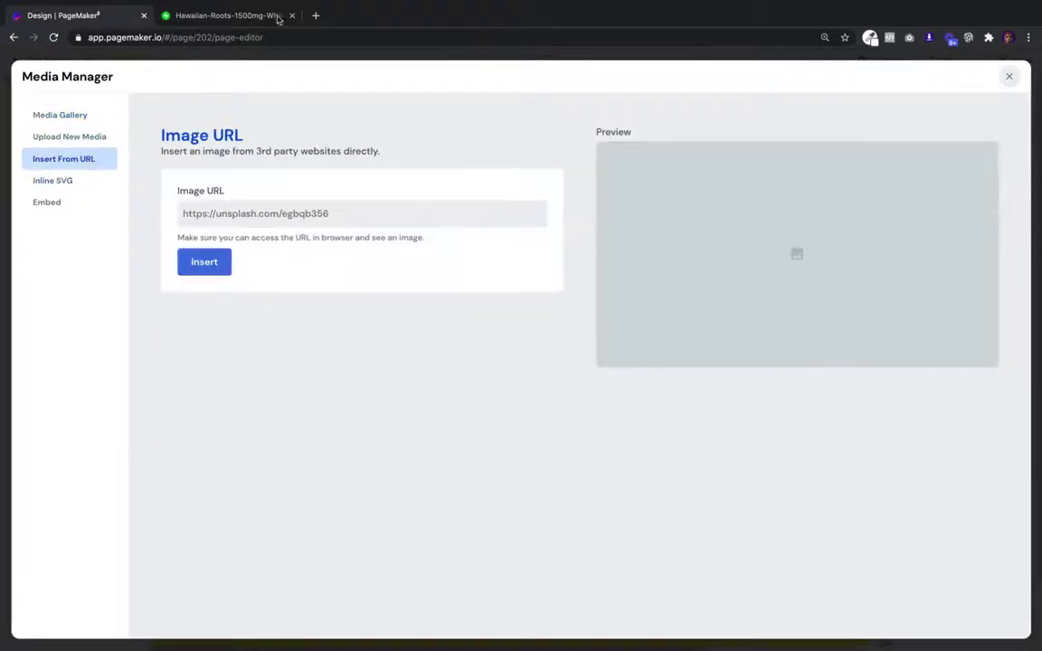
pyautogui.click(230, 15)
pyautogui.click(253, 34)
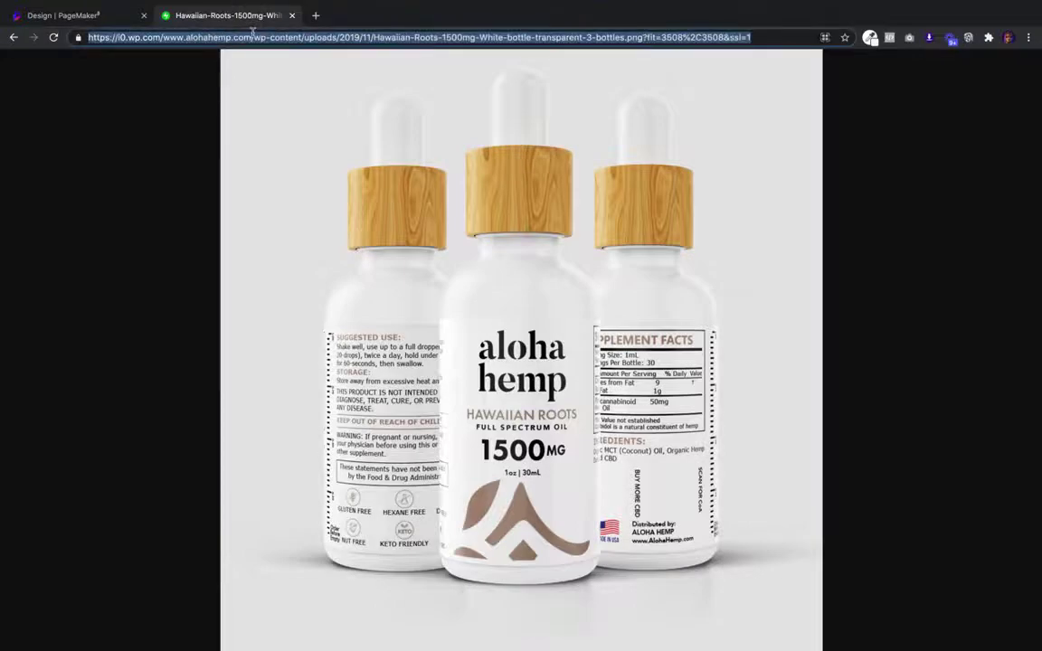
pyautogui.click(36, 15)
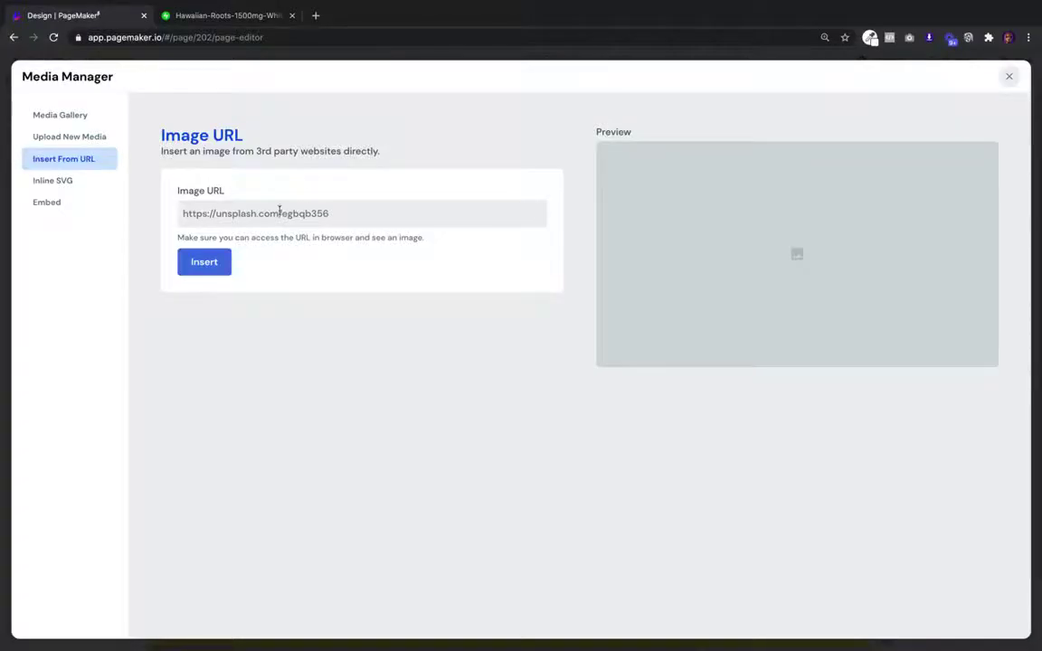
pyautogui.hotkey('ctrl', 'v')
pyautogui.click(192, 262)
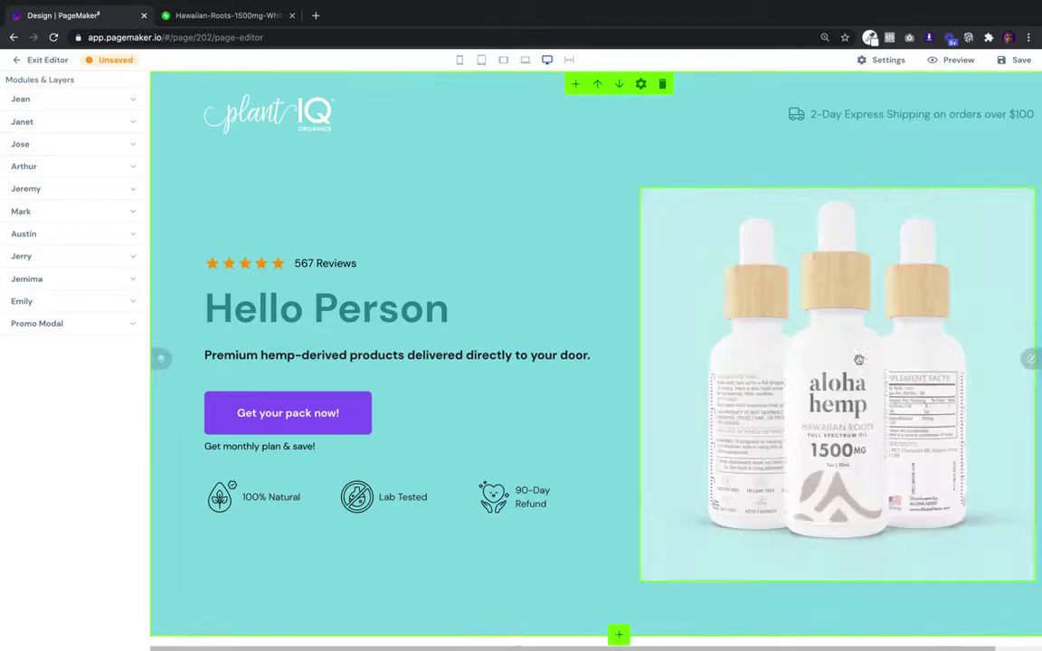
# - Scroll the page to review the sections below the new hero image
pyautogui.scroll(-4, 736, 348)
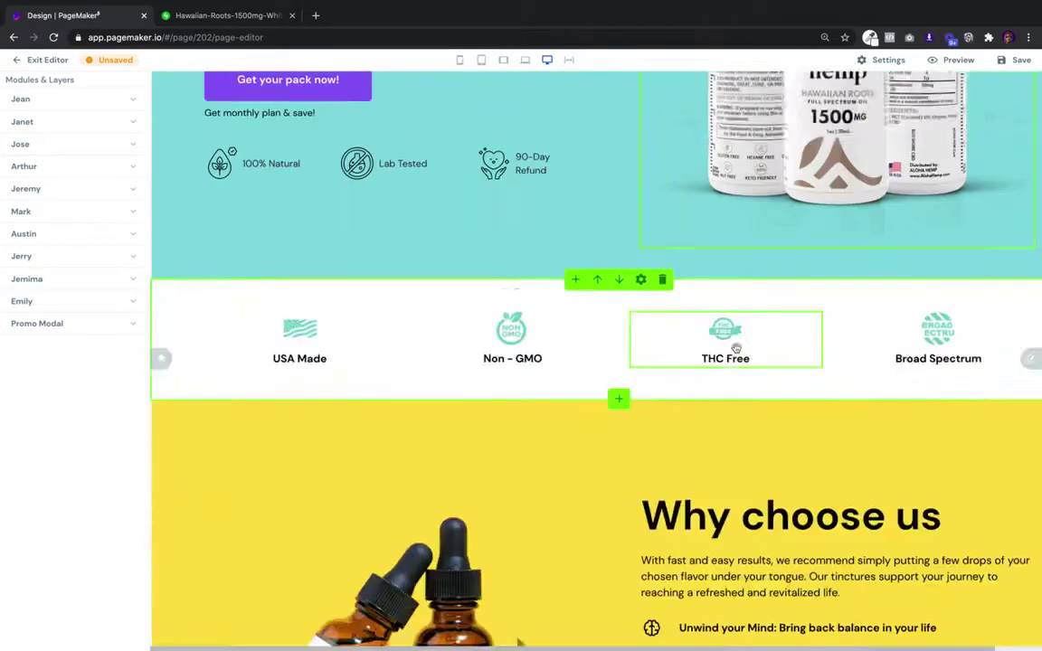
pyautogui.scroll(-20, 736, 348)
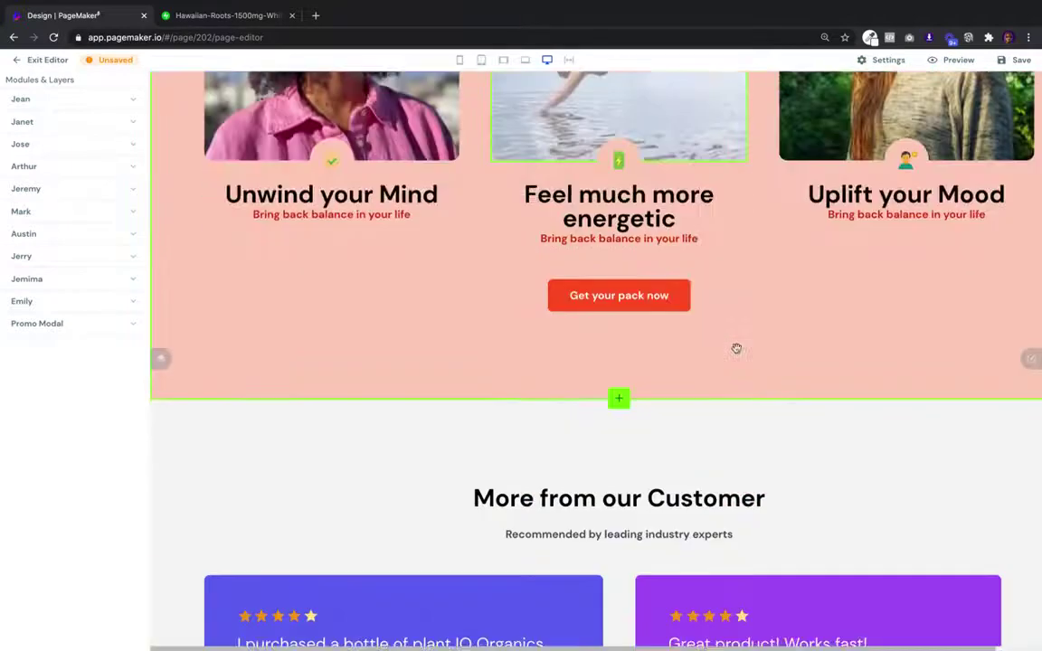
pyautogui.scroll(-6, 736, 348)
pyautogui.scroll(13, 736, 348)
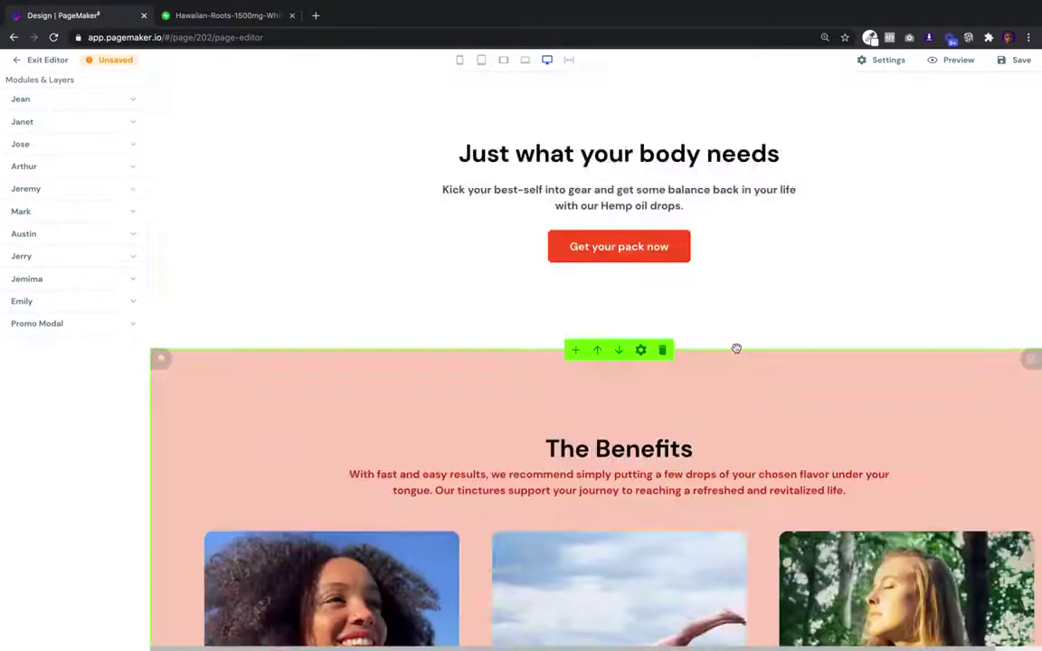
pyautogui.scroll(20, 736, 348)
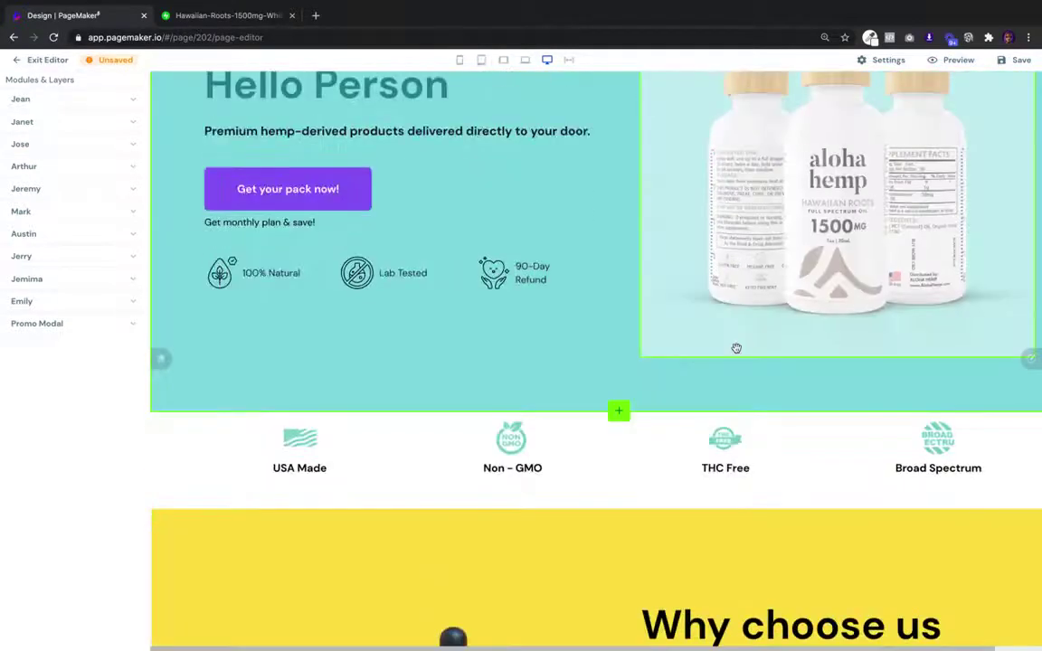
pyautogui.scroll(-1, 737, 348)
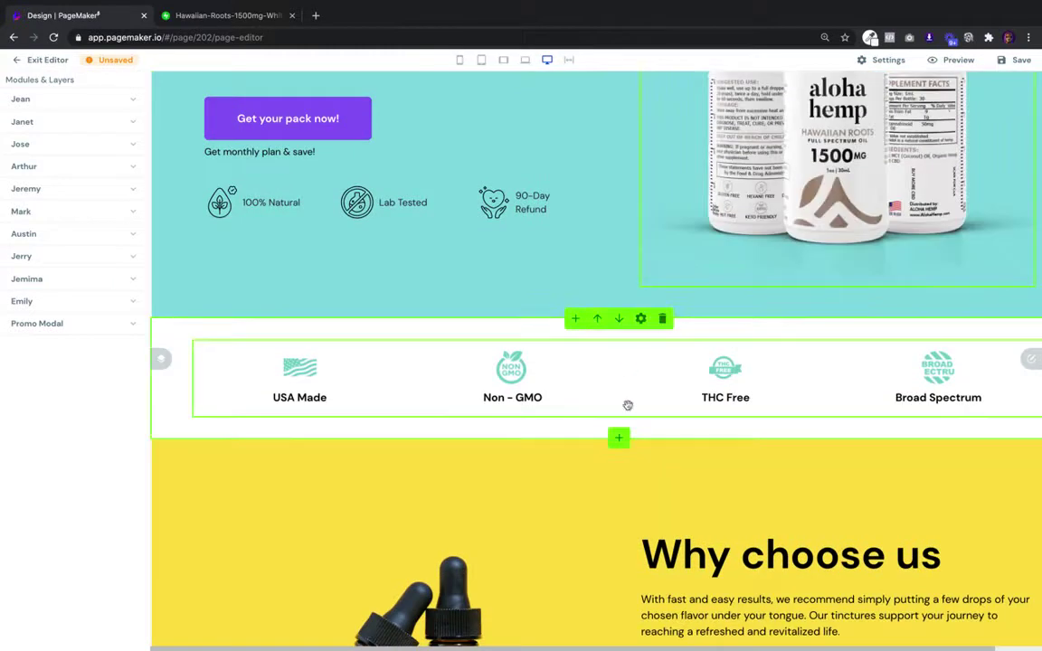
# - Open the module picker below the benefits row and browse the available modules
pyautogui.click(576, 321)
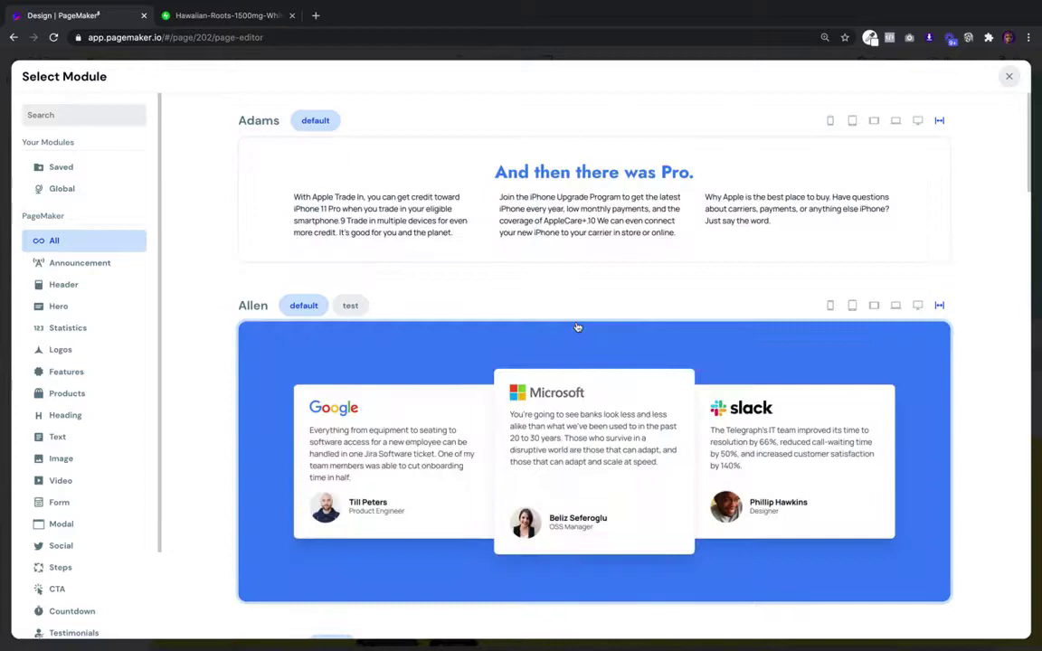
pyautogui.scroll(-3, 577, 327)
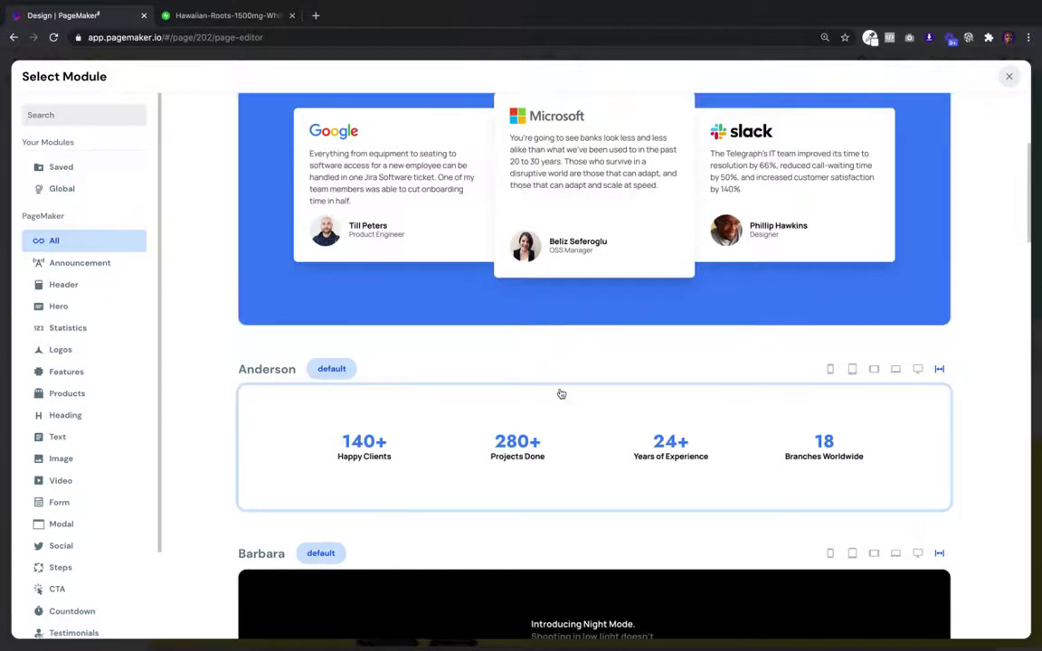
pyautogui.scroll(-3, 559, 393)
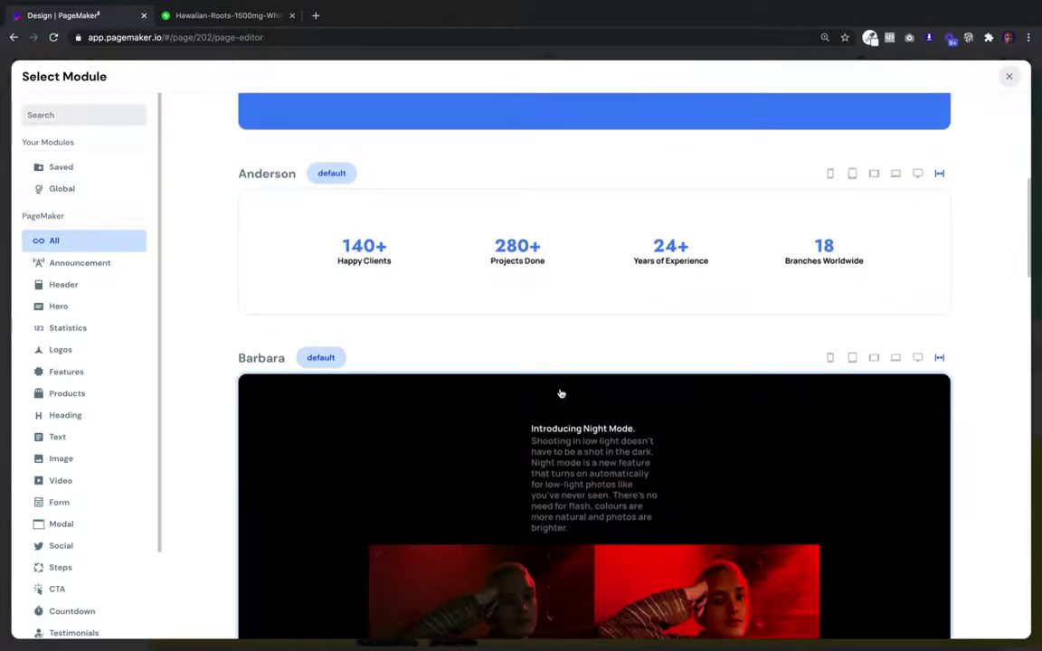
pyautogui.scroll(-2, 558, 395)
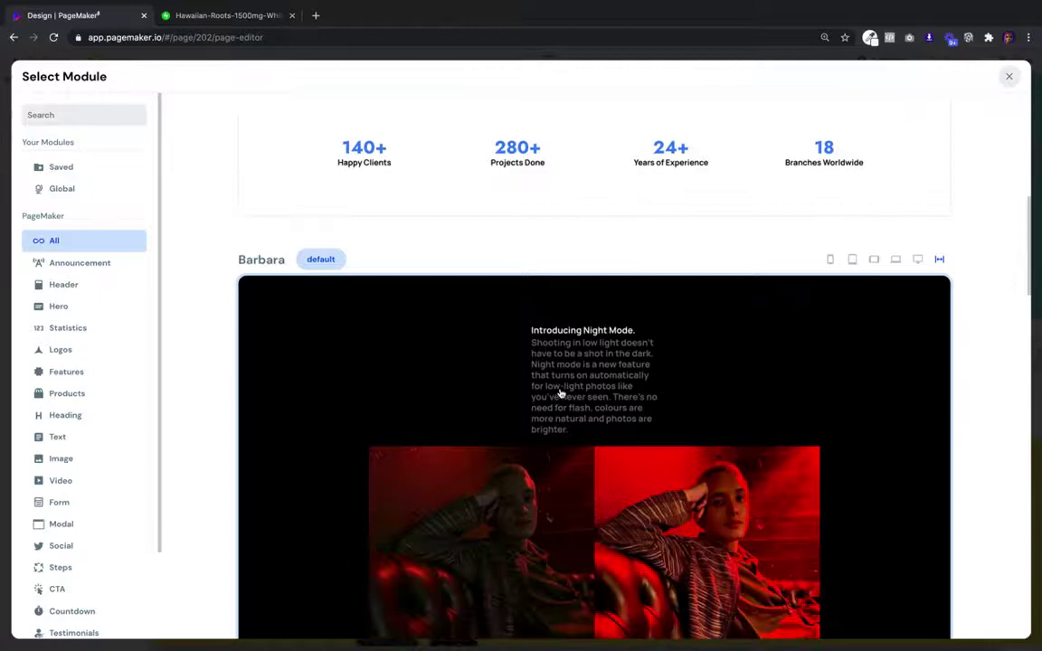
# - Close the module picker, then inspect the Hello Person heading's HTML tag options without changing them
pyautogui.click(1011, 79)
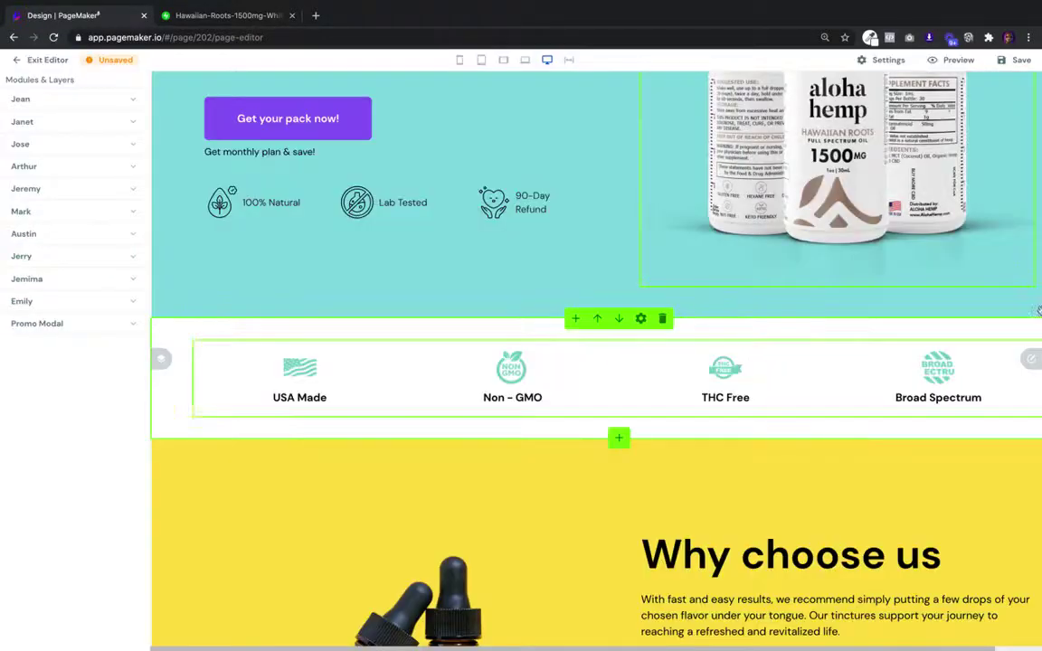
pyautogui.scroll(3, 674, 273)
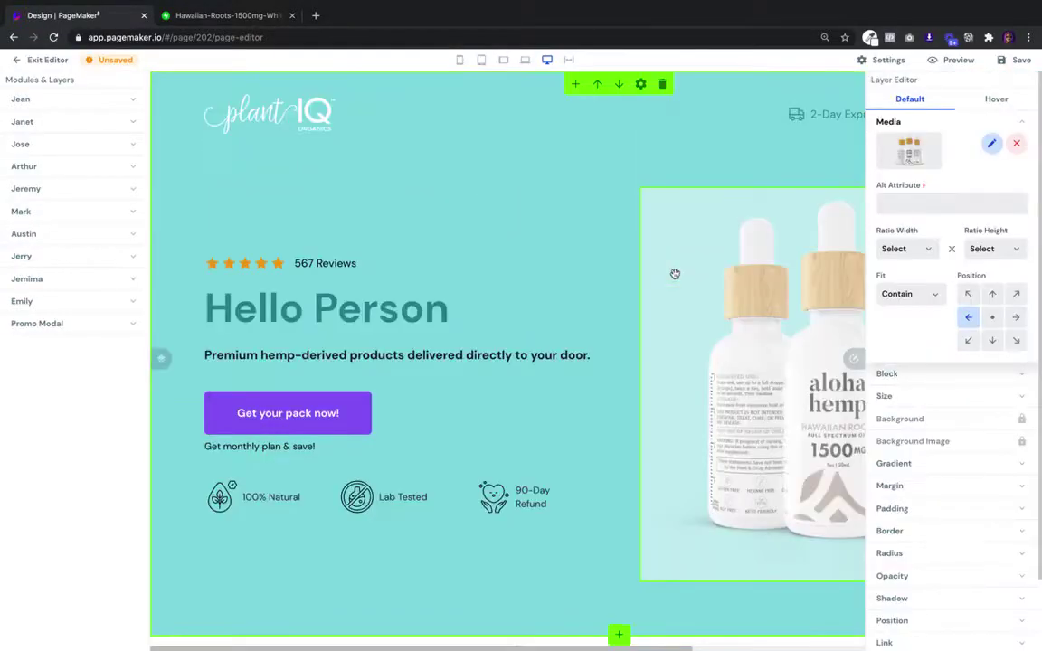
pyautogui.click(371, 307)
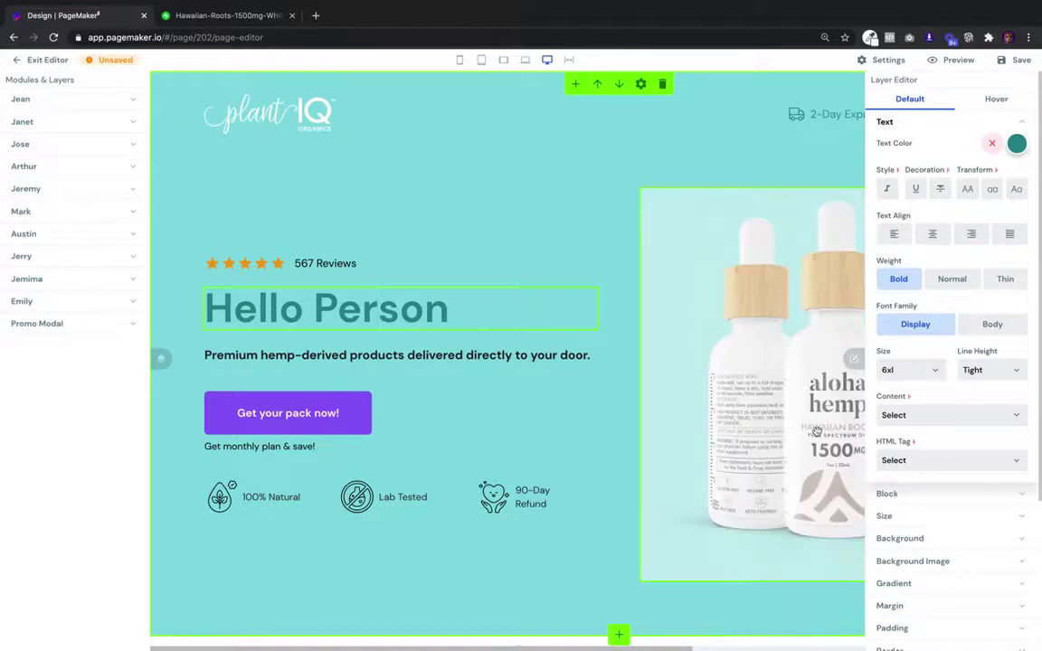
pyautogui.tripleClick(369, 314)
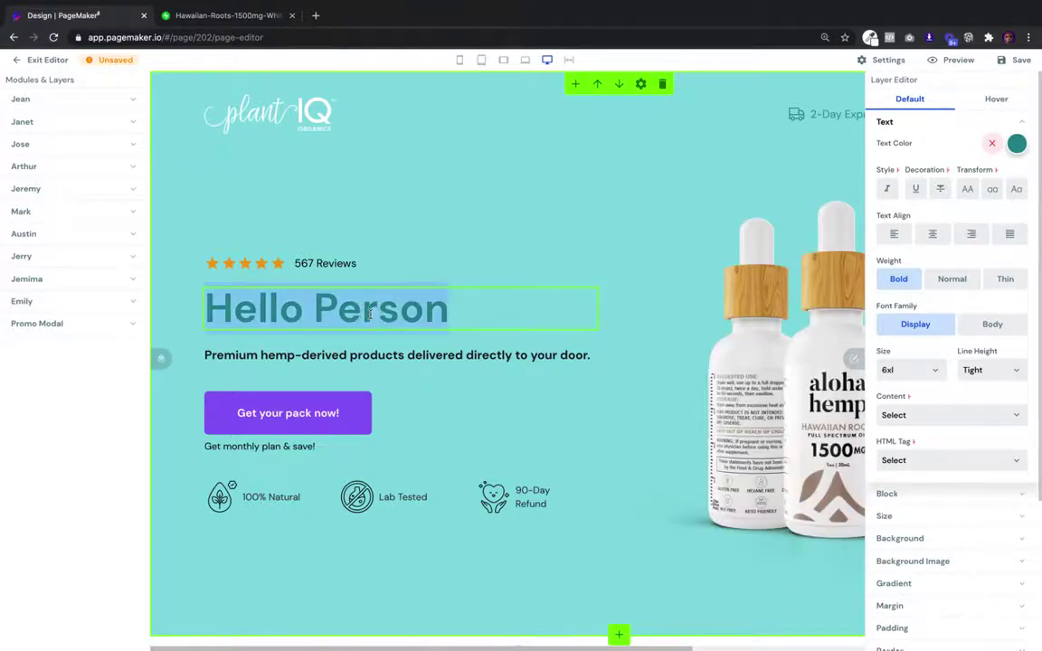
pyautogui.click(891, 459)
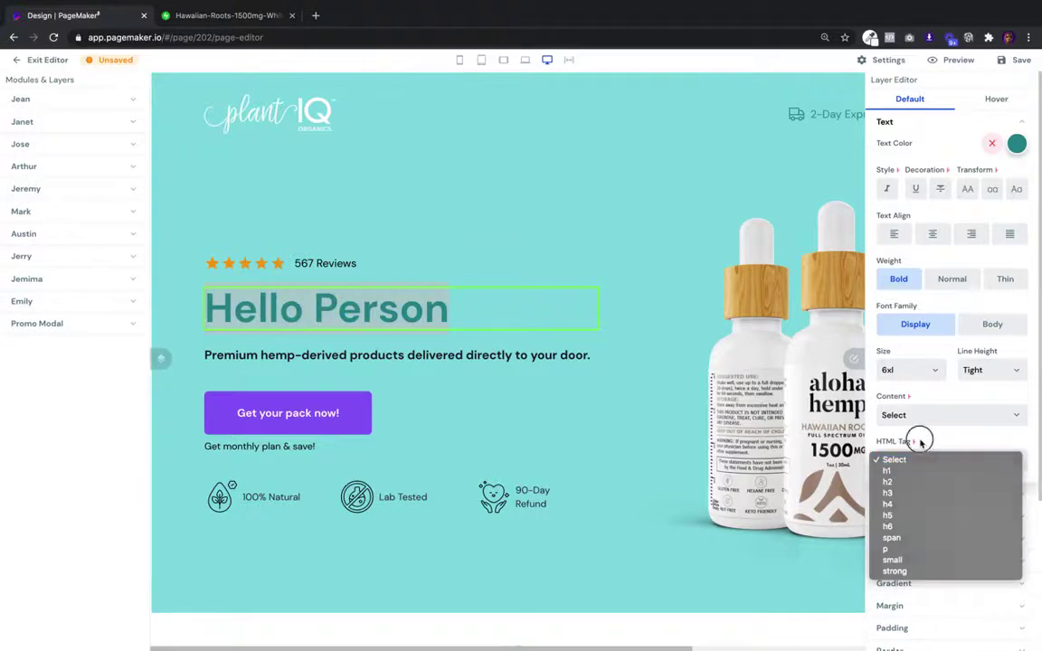
pyautogui.click(918, 442)
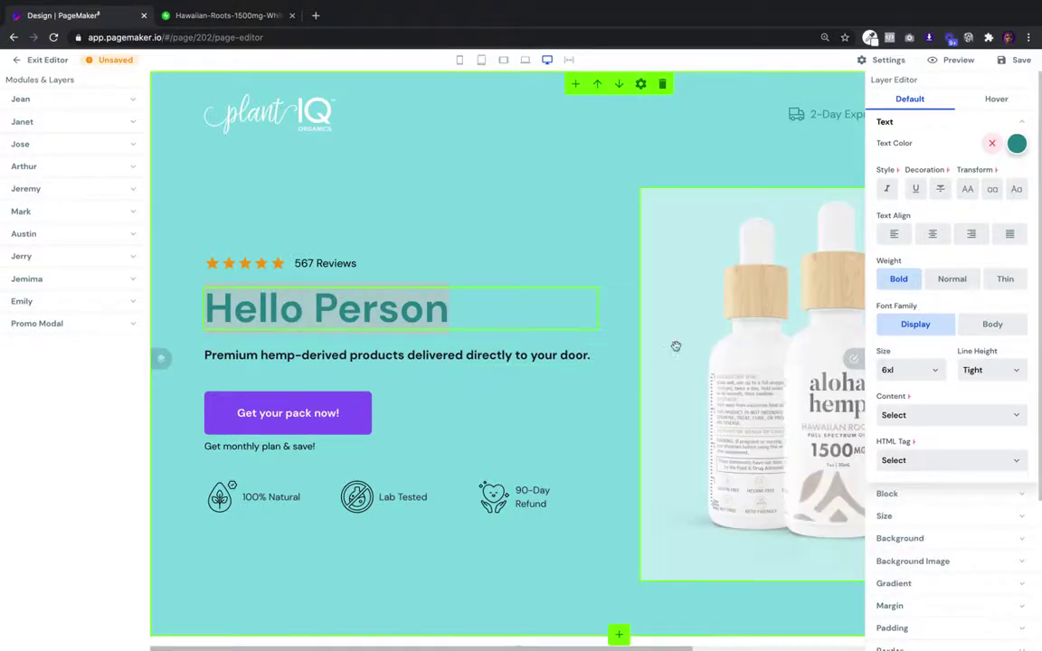
pyautogui.scroll(-3, 603, 331)
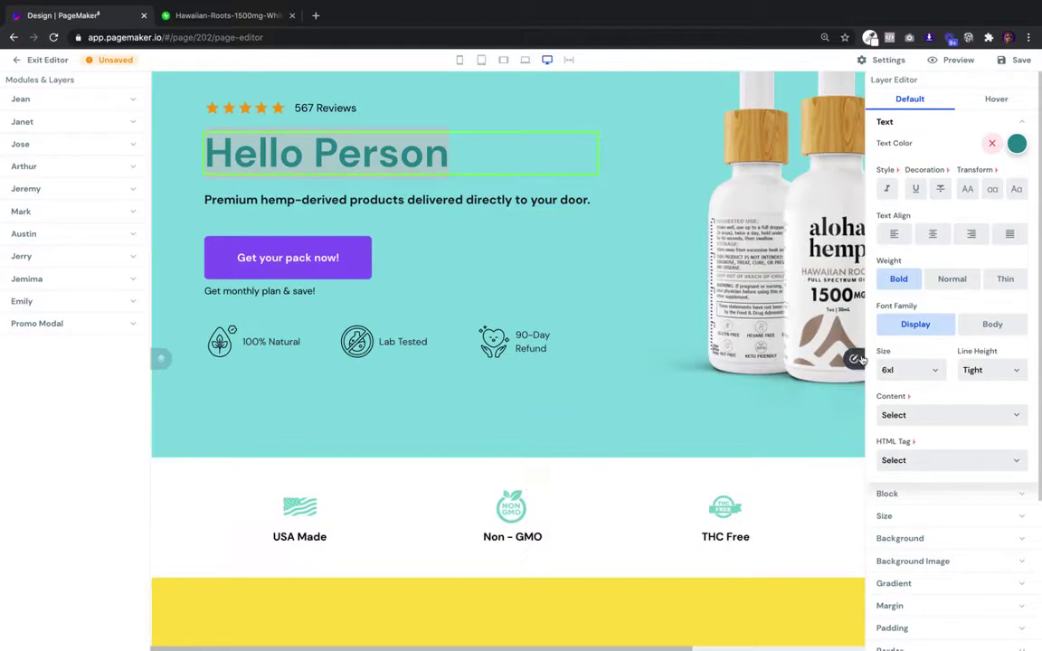
pyautogui.press('Escape')
# - Exit the editor discarding the unsaved changes and go to the page's SEO settings
pyautogui.click(25, 63)
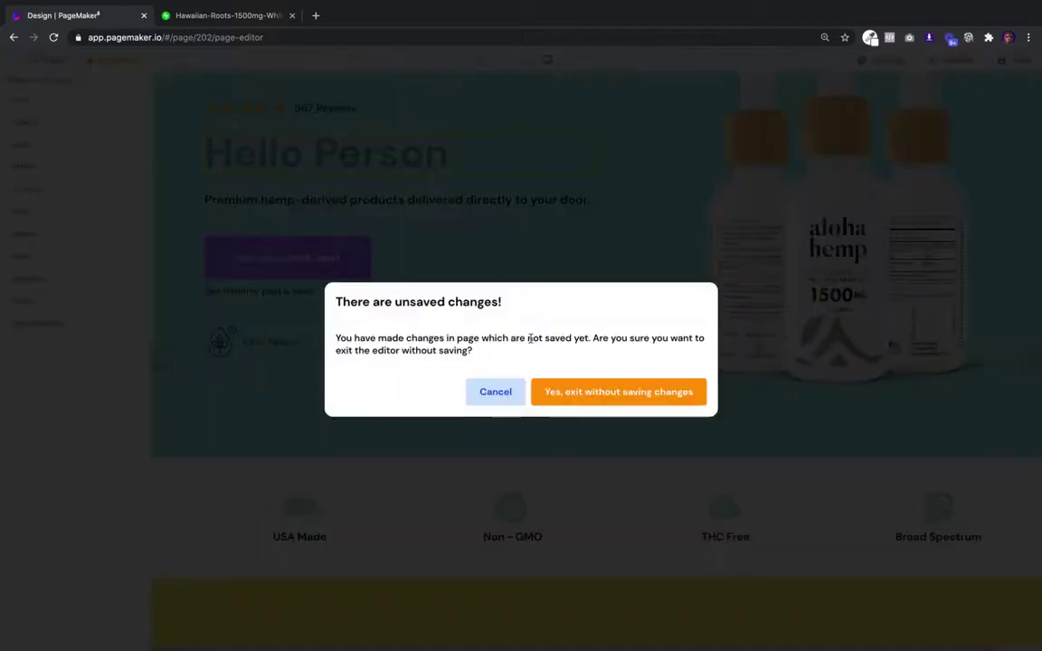
pyautogui.click(584, 396)
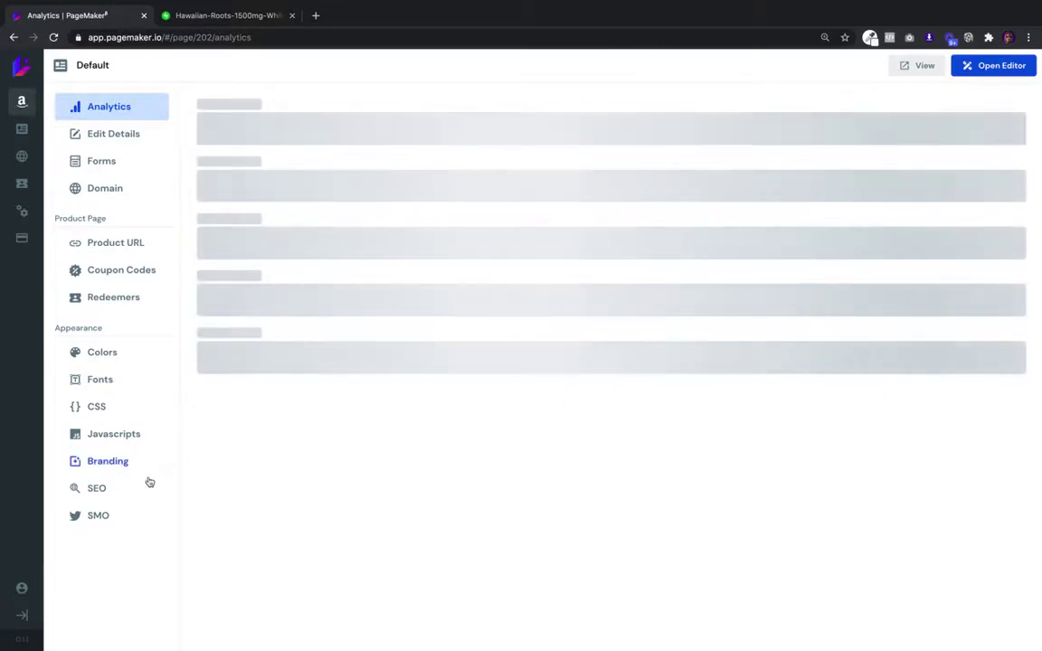
pyautogui.click(100, 515)
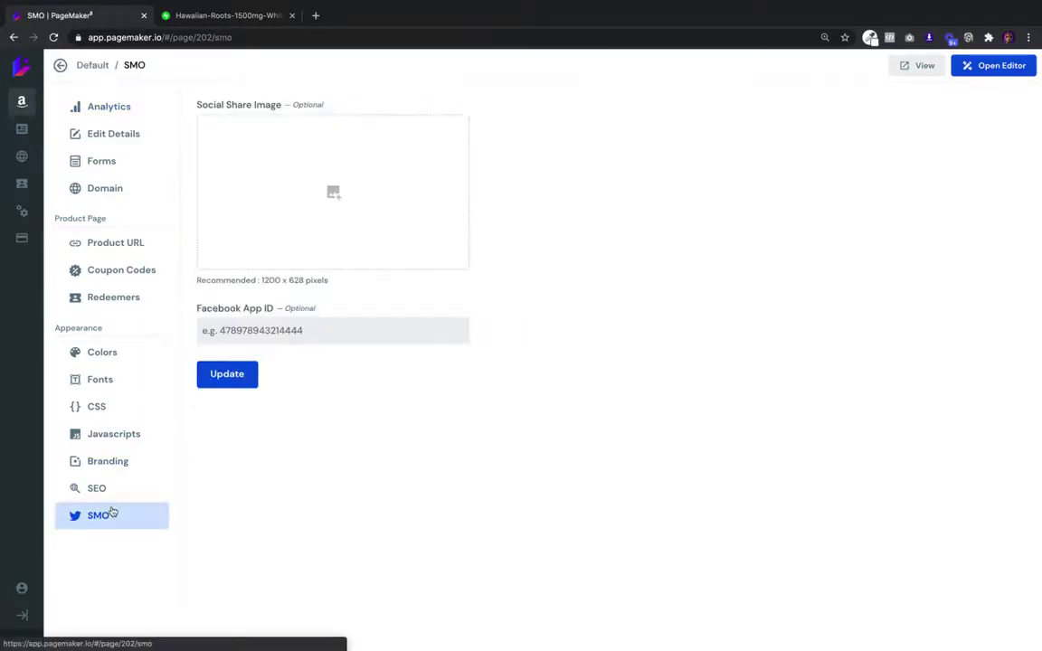
pyautogui.click(100, 489)
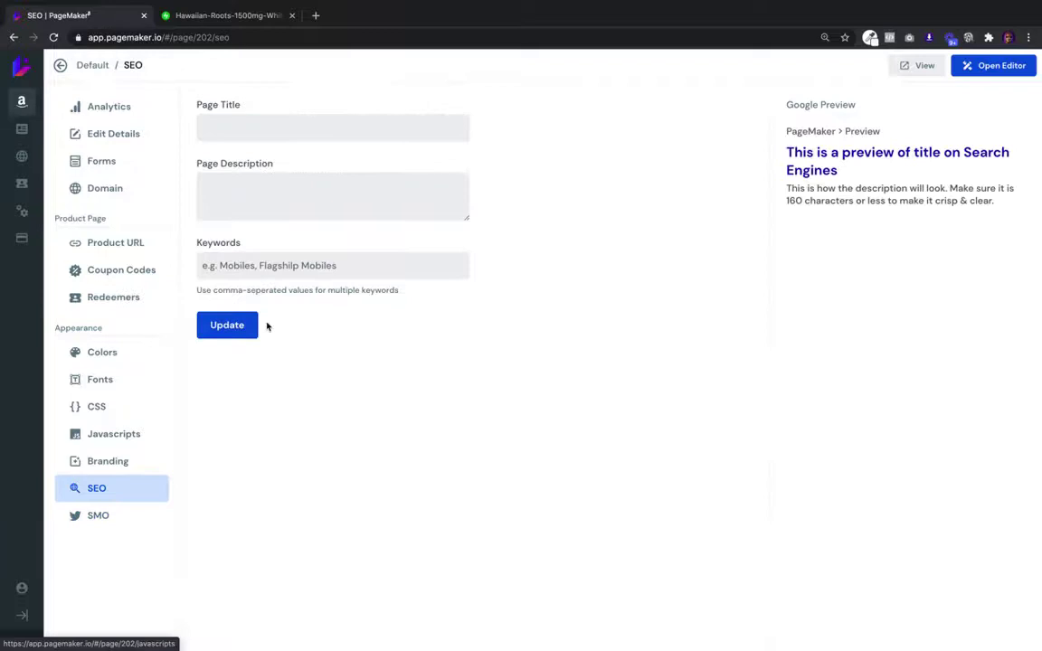
# - Set SEO title 'CBD Bottle', description 'The best CBD in USA', and keywords 'CBD,Bottle, CBD'
pyautogui.click(372, 126)
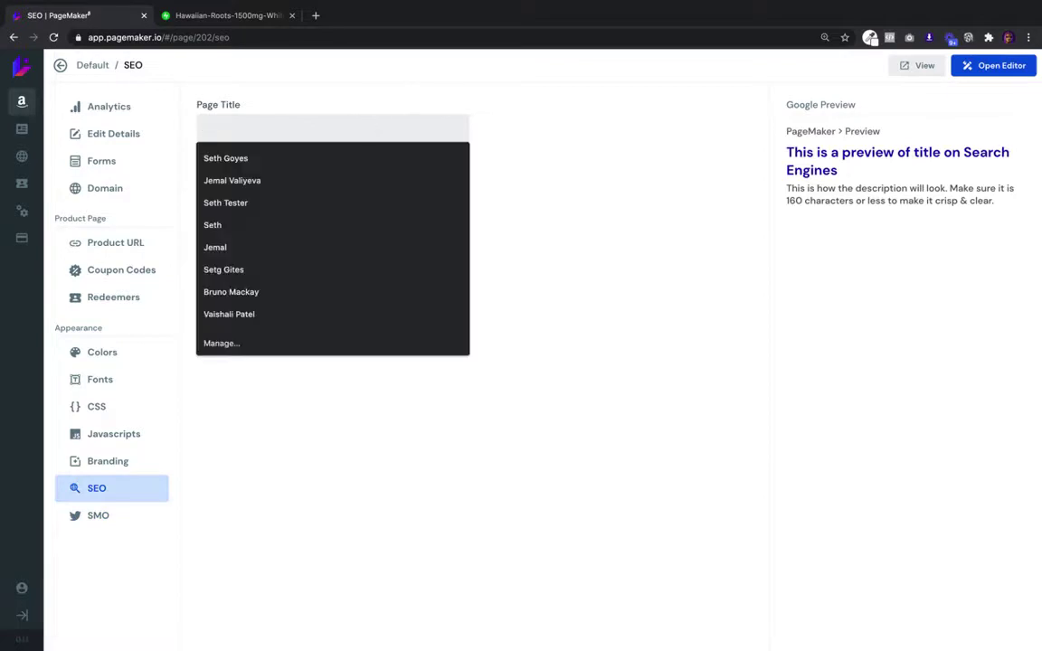
pyautogui.write('CBD Bottle')
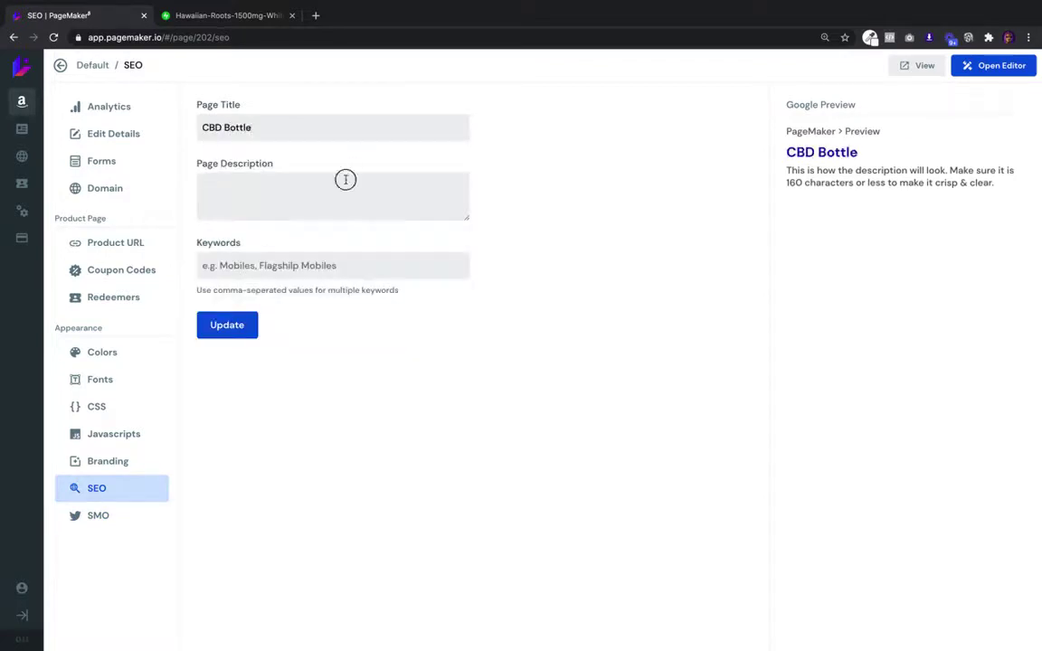
pyautogui.click(345, 179)
pyautogui.write('The best CBD')
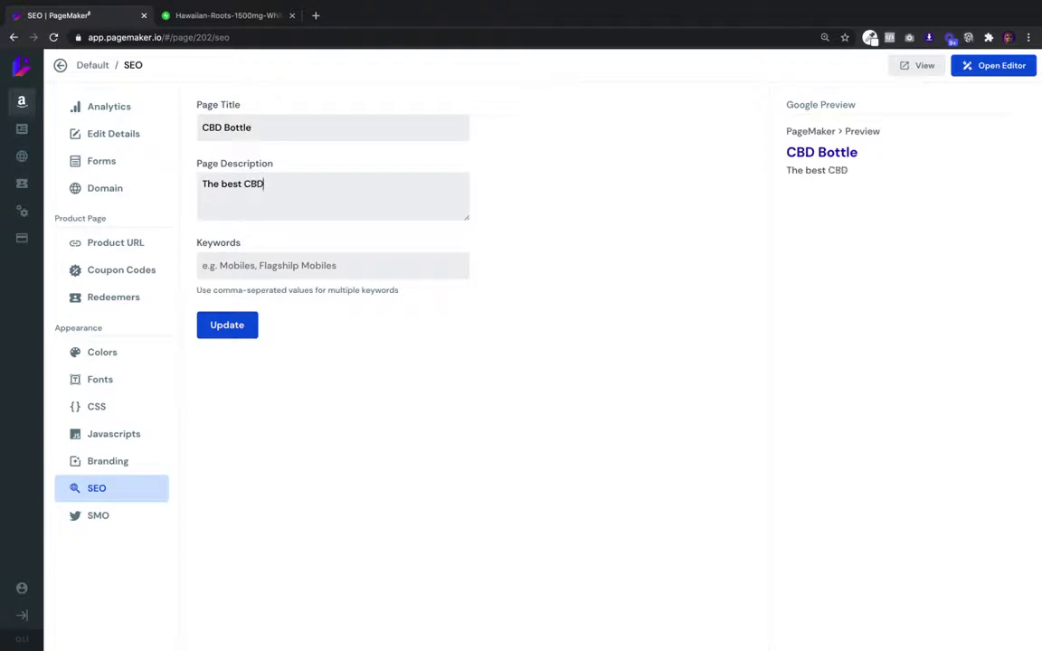
pyautogui.write(' in USA')
pyautogui.click(347, 264)
pyautogui.write('CBD,')
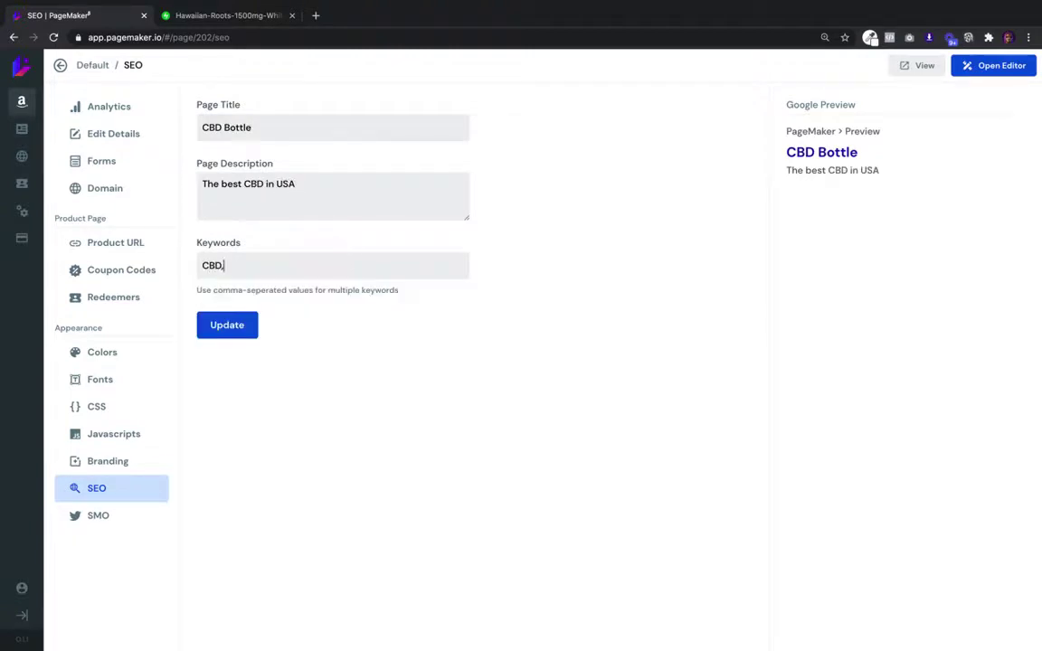
pyautogui.press('BackSpace')
pyautogui.write(' Bottle, CBD')
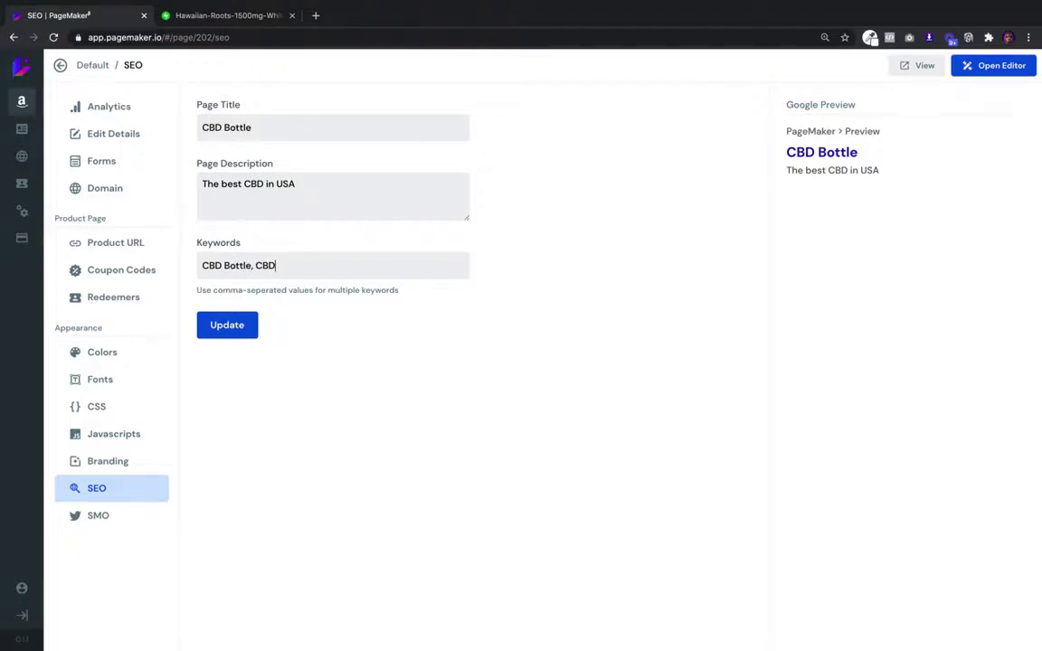
# - Browse the page's Branding, Javascripts, CSS, Fonts and Colors settings in turn
pyautogui.click(115, 461)
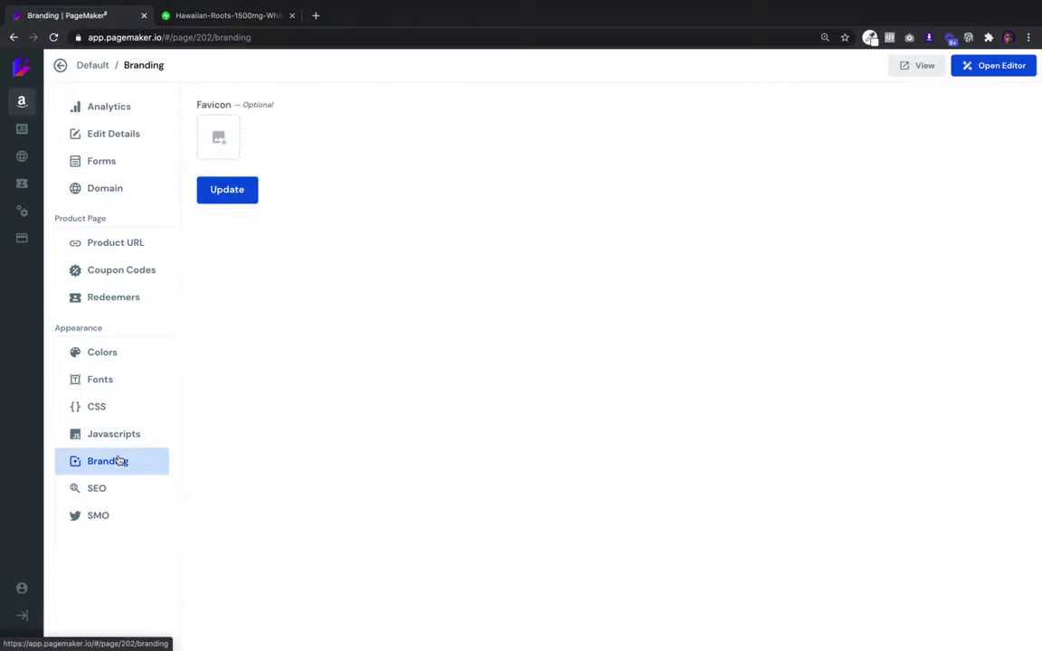
pyautogui.click(116, 437)
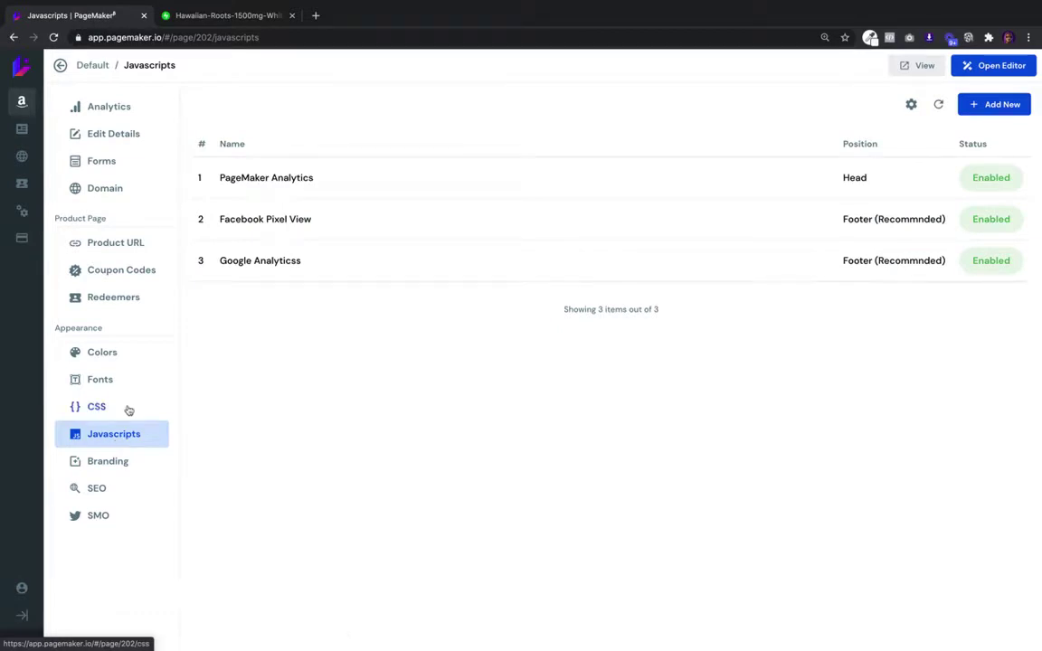
pyautogui.click(134, 404)
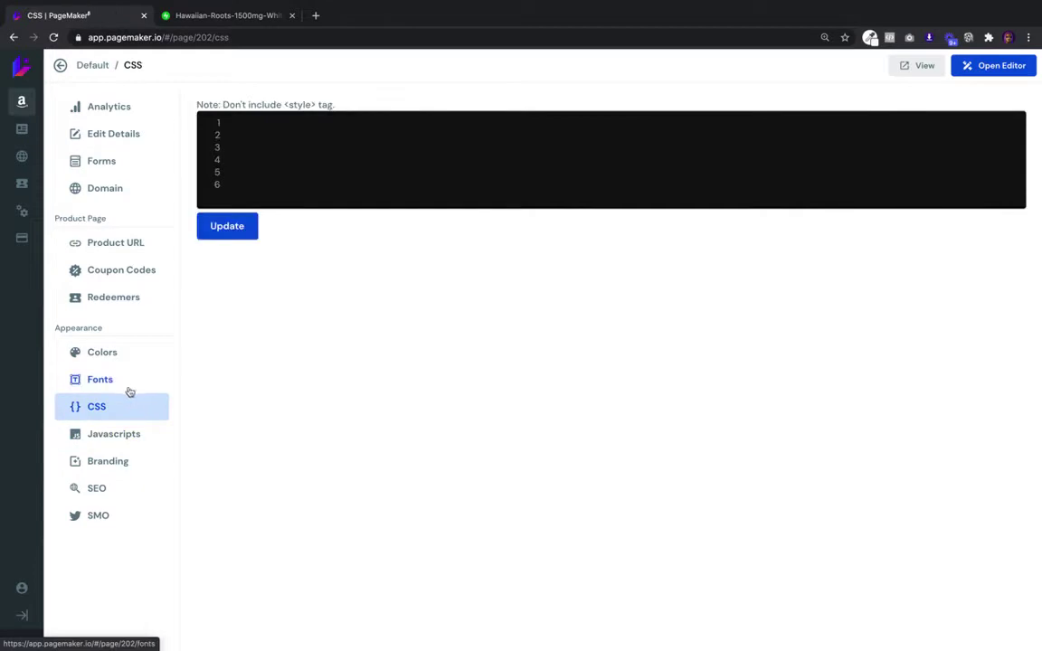
pyautogui.click(122, 389)
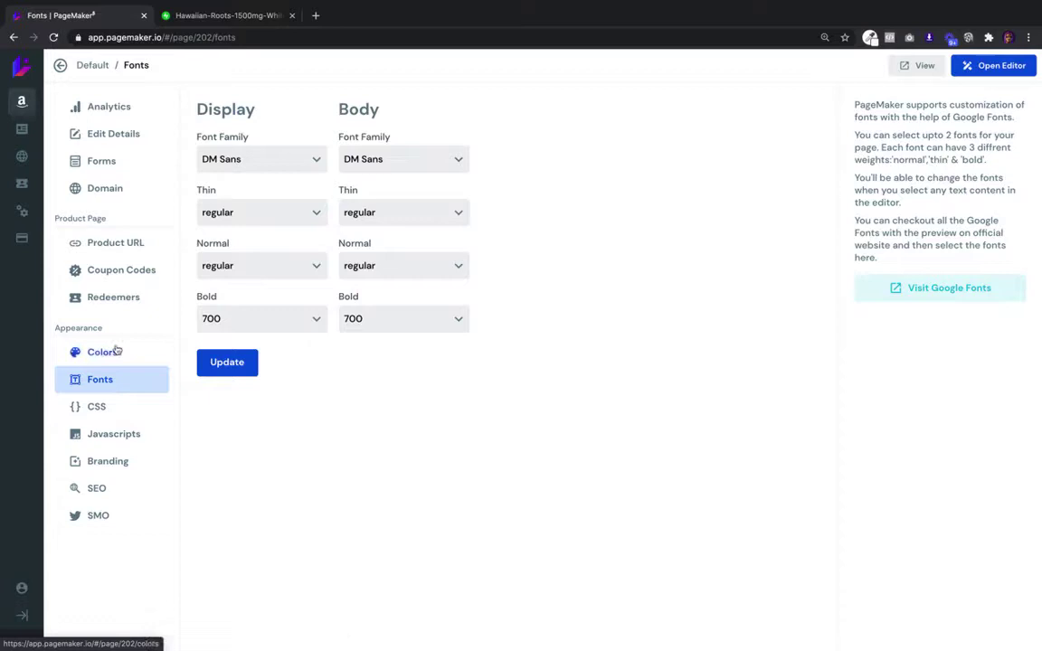
pyautogui.click(115, 349)
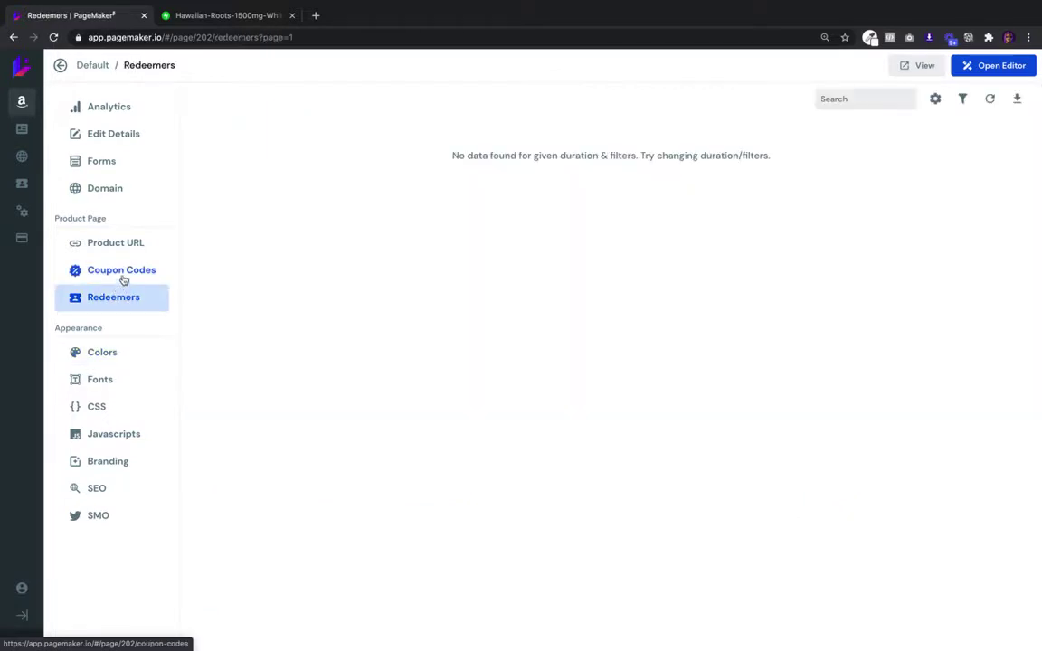
# - Check the Coupon Codes and Domain settings, then view Forms, which shows no submissions
pyautogui.click(125, 272)
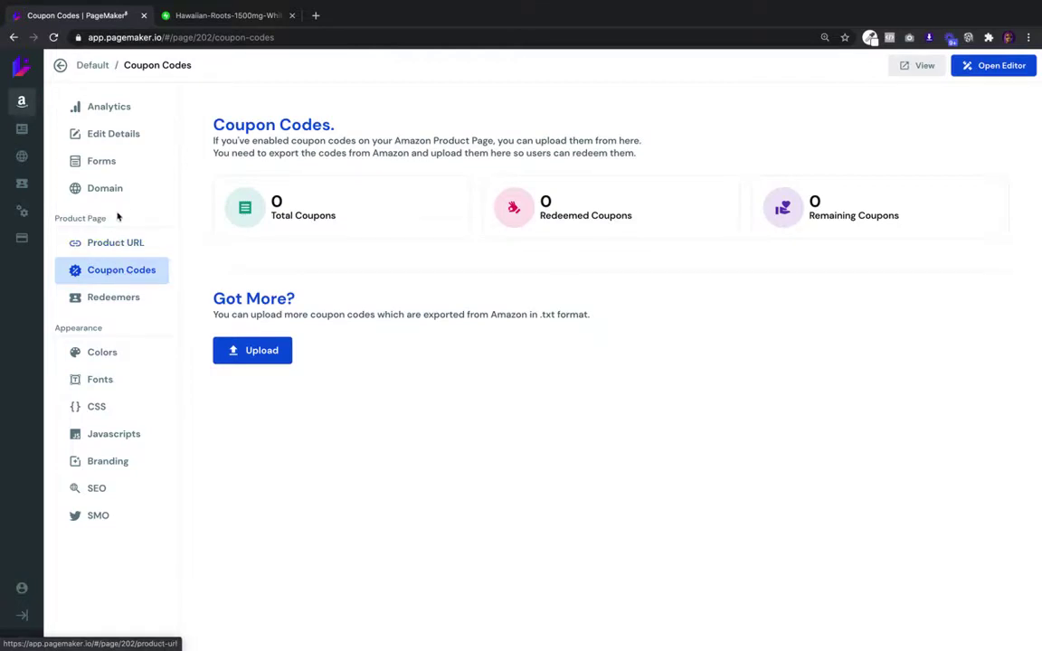
pyautogui.click(119, 198)
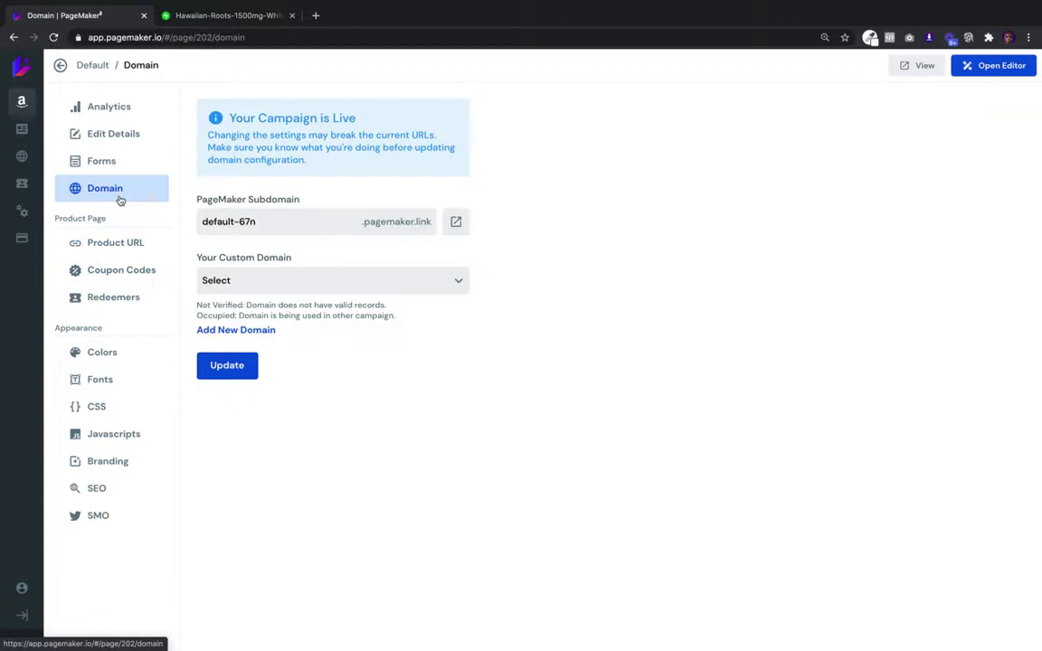
pyautogui.click(120, 172)
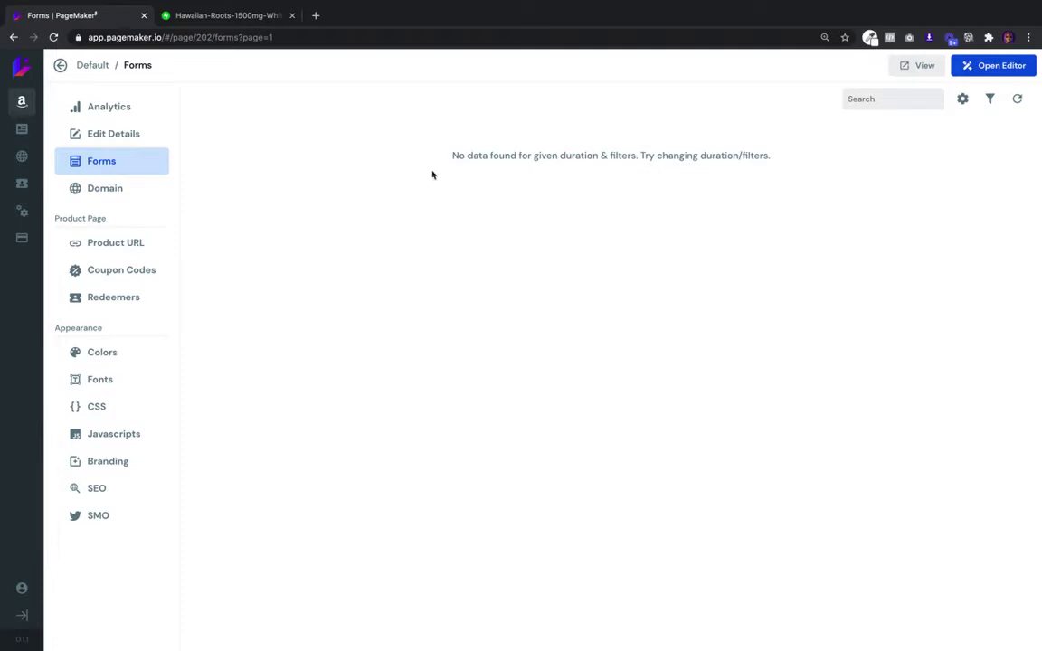
# - Open Analytics, view the Landing Pages and Amazon Pages lists, then reopen the Default page's dashboard
pyautogui.click(108, 105)
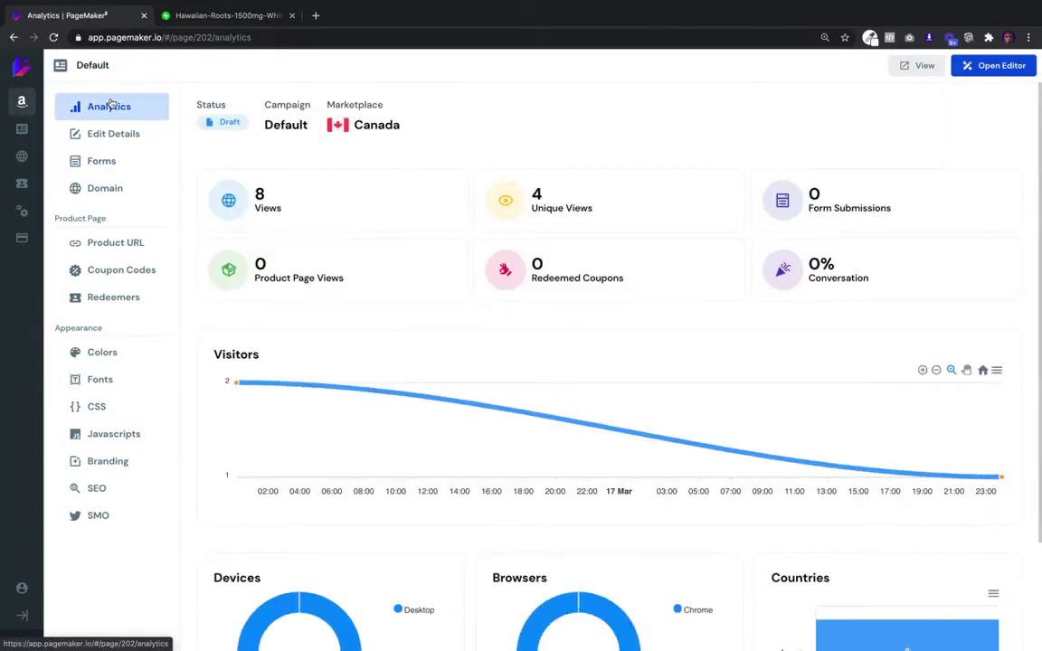
pyautogui.click(22, 127)
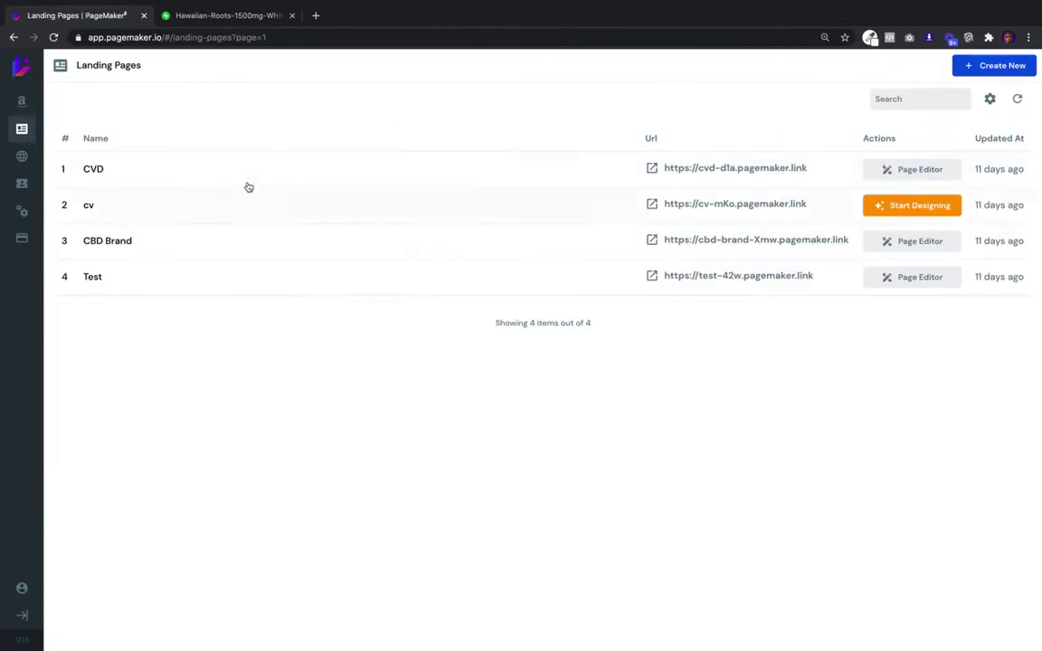
pyautogui.click(30, 105)
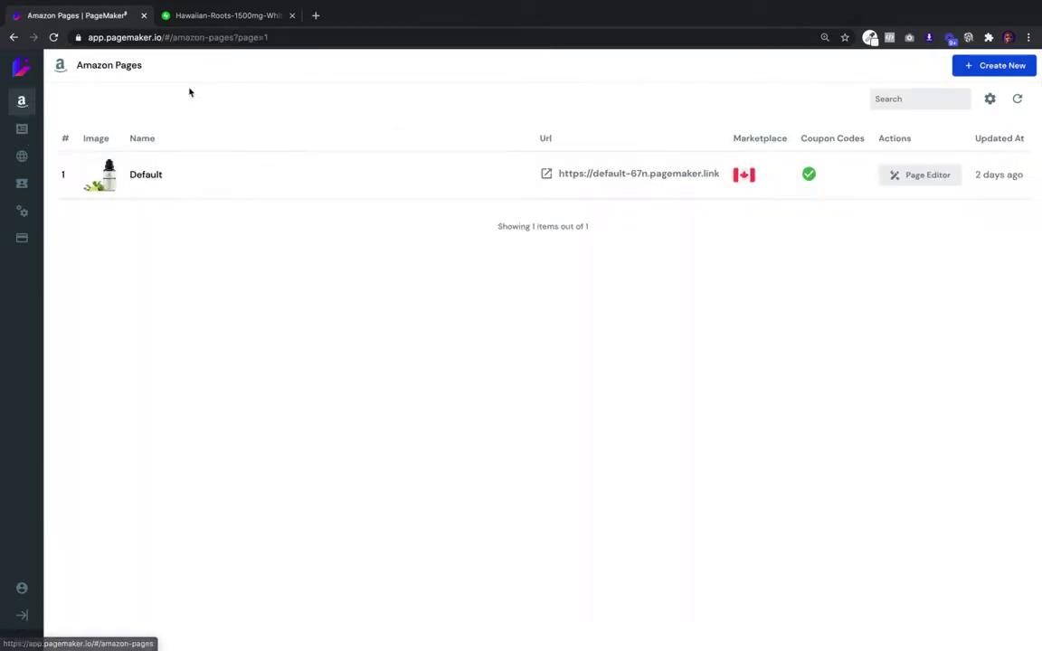
pyautogui.click(400, 164)
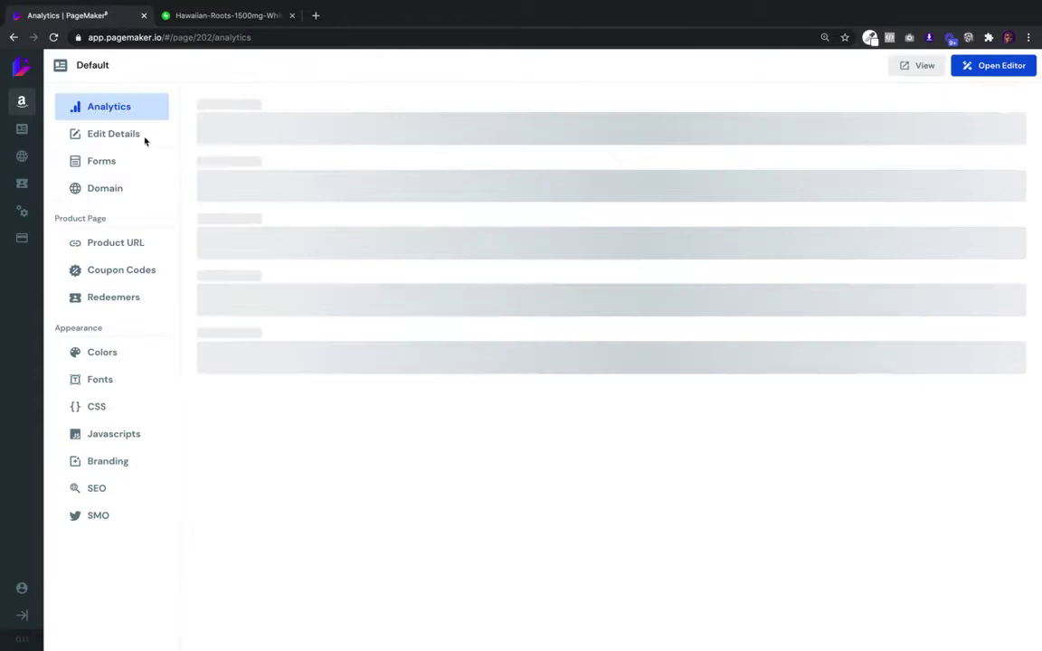